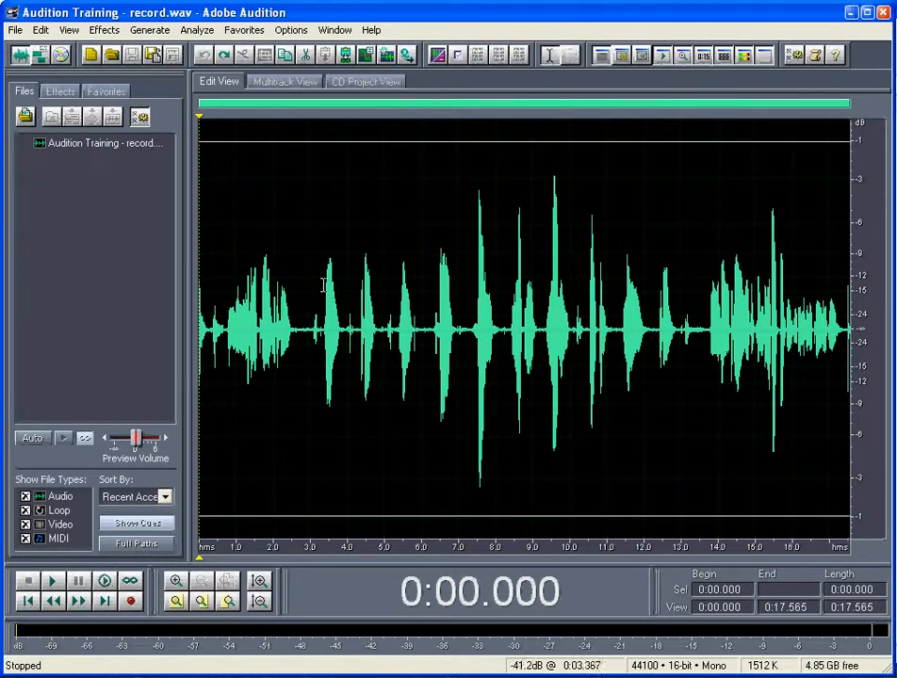
Place the playback cursor at the 3-second mark and play from there to check where the wanted audio starts
drag(319, 273, 337, 272)
click(356, 273)
click(311, 273)
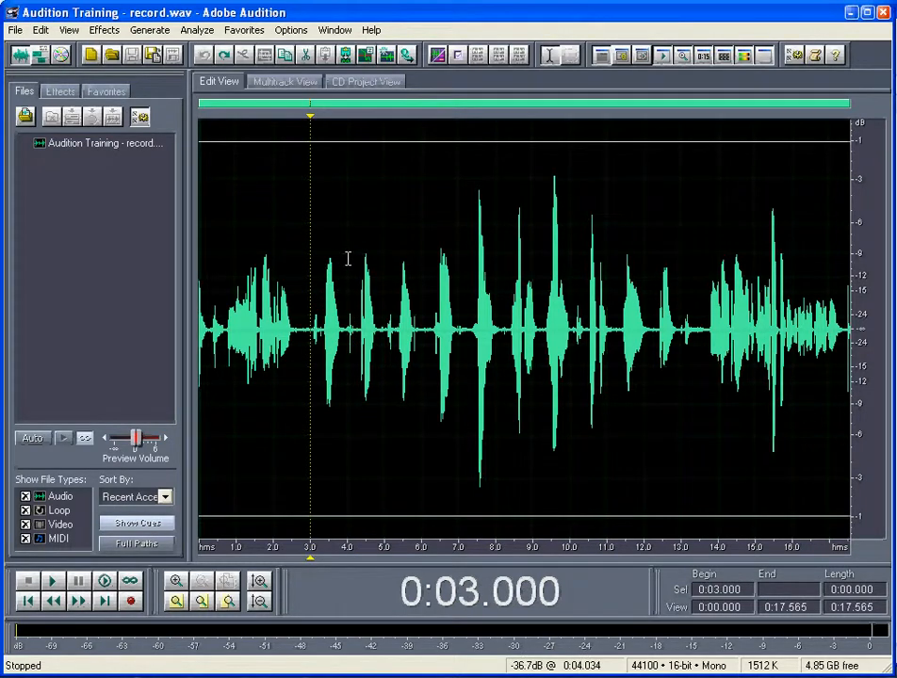
click(55, 582)
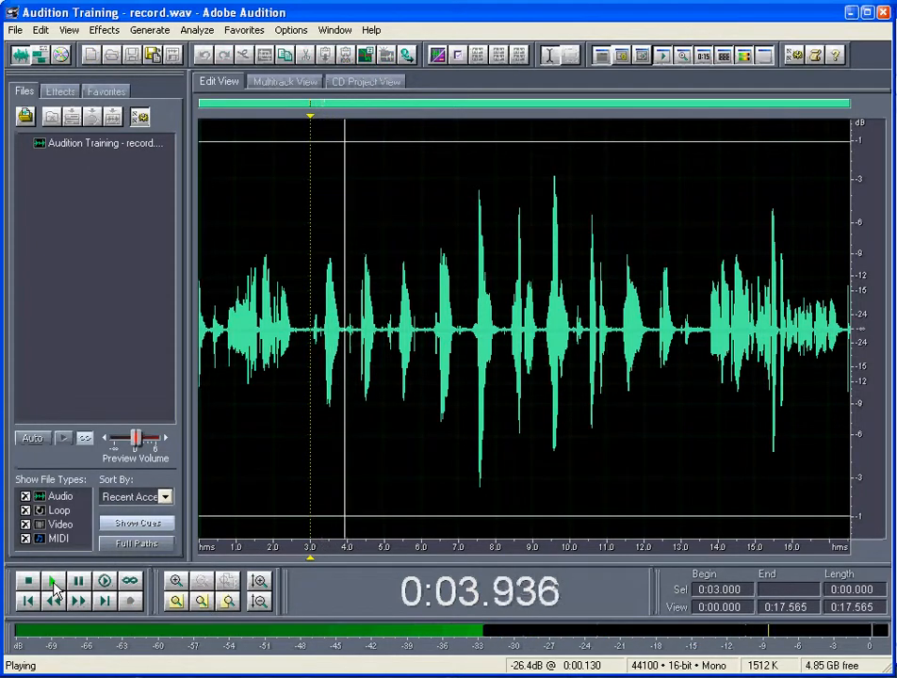
click(55, 582)
click(79, 581)
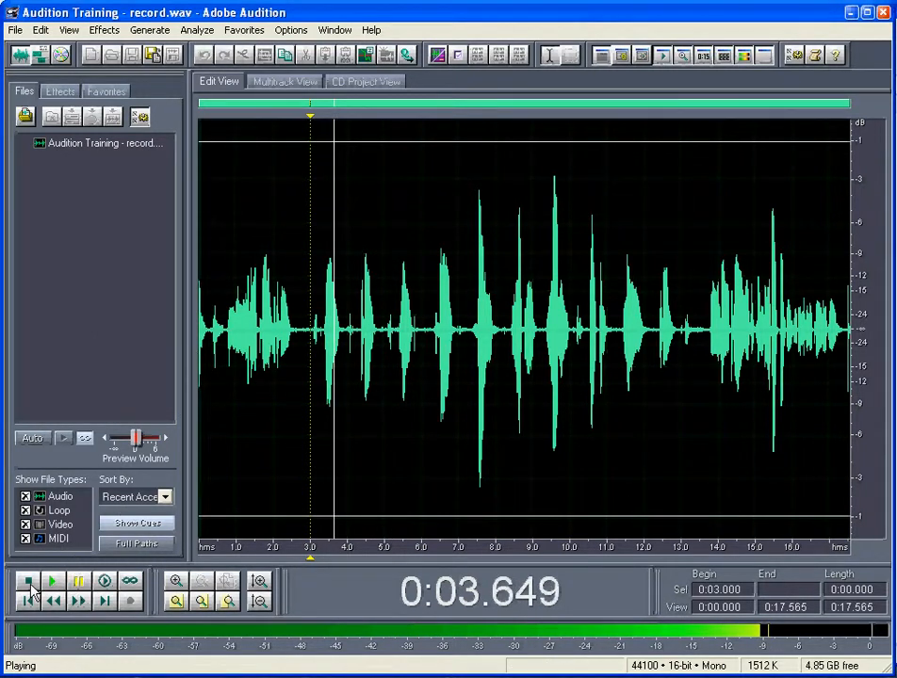
key(space)
Delete the first 3 seconds of the recording and play back its new beginning
drag(313, 315, 183, 305)
click(340, 305)
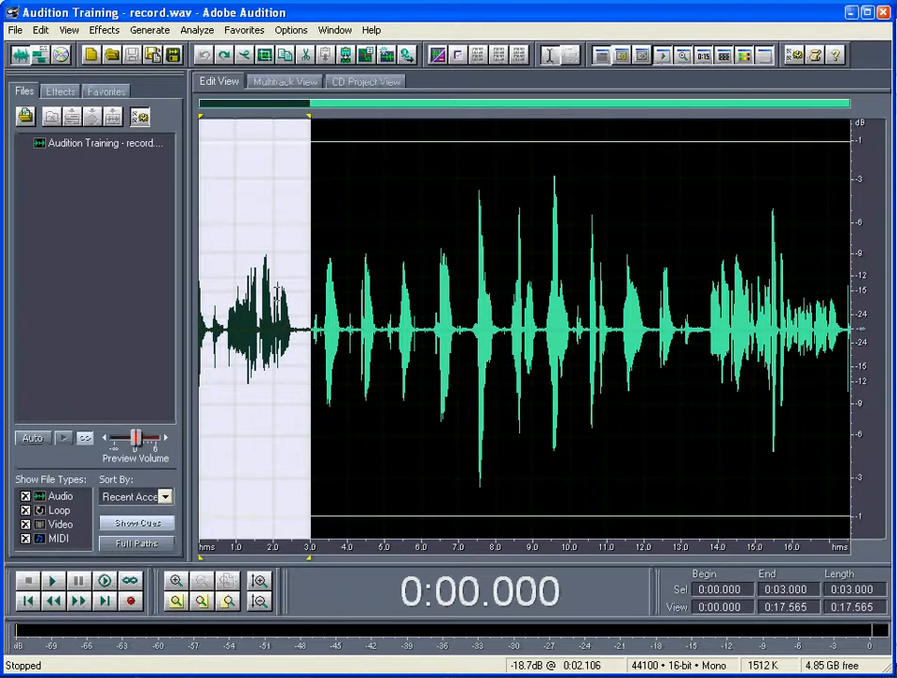
key(Delete)
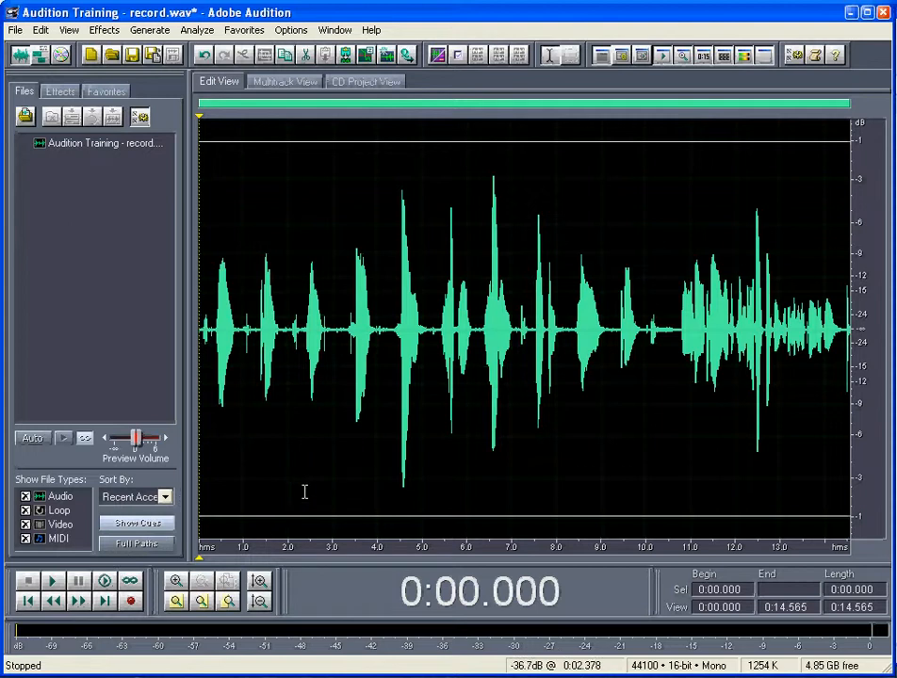
click(54, 583)
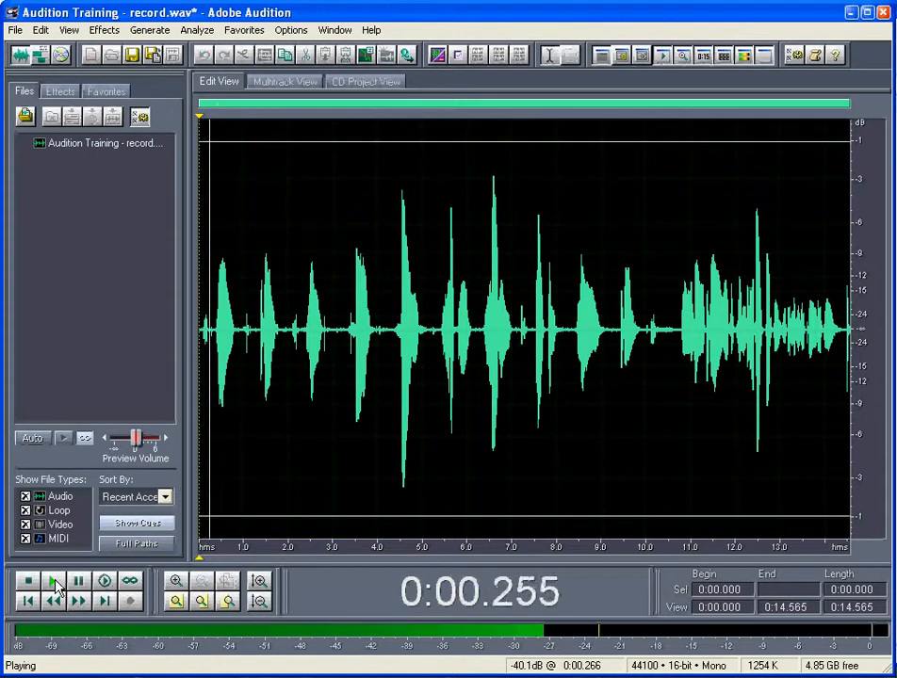
click(29, 582)
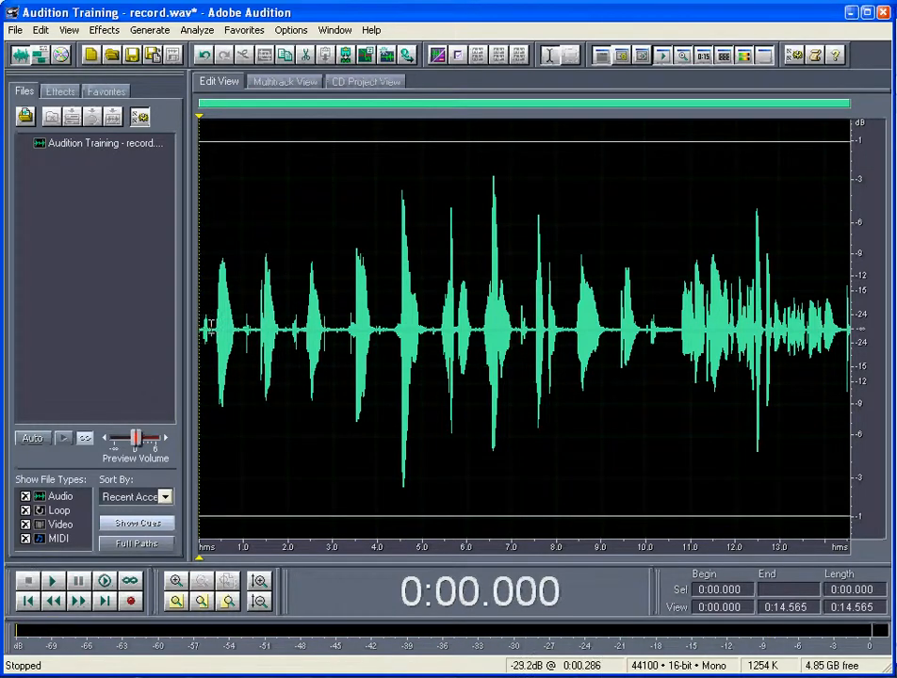
Select the first 0.355 seconds, containing the small noise before the first word, and play it looped
mouse_move(211, 330)
mouse_down()
mouse_move(199, 332)
mouse_move(211, 335)
mouse_up()
double_click(208, 335)
click(205, 336)
click(214, 327)
drag(215, 327, 203, 328)
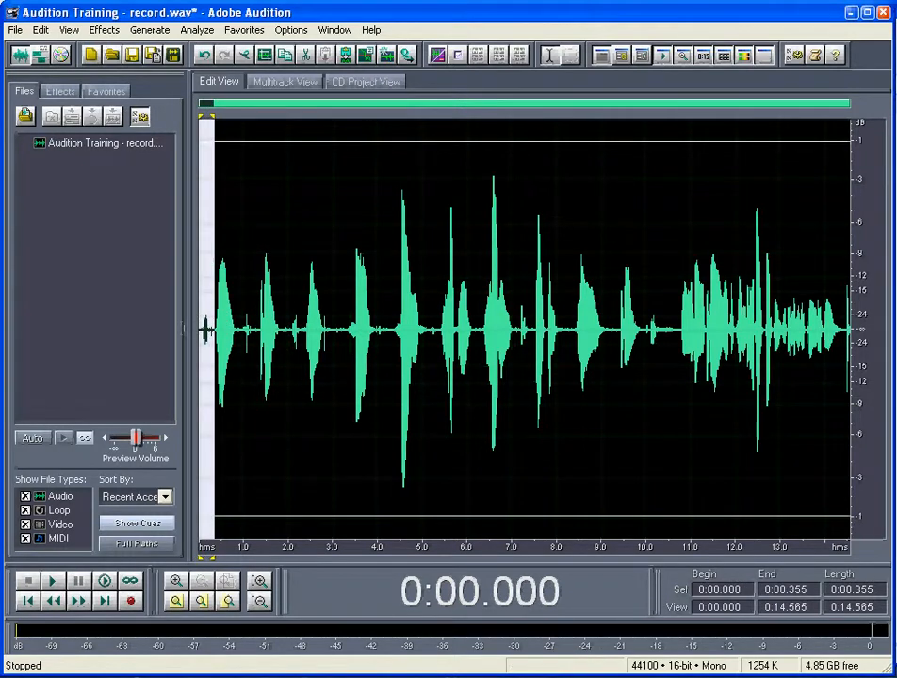
click(130, 583)
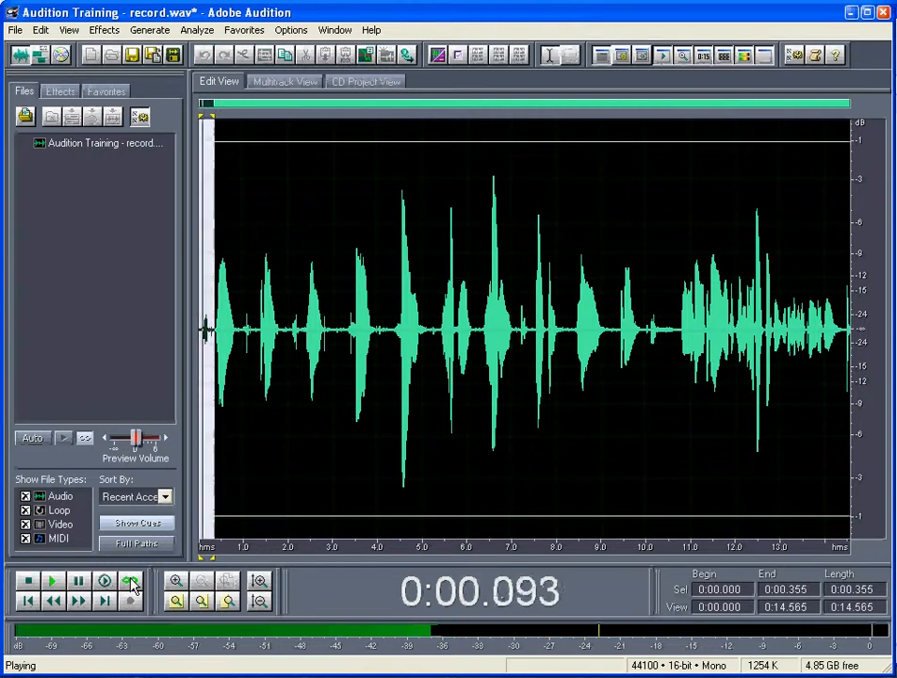
click(28, 583)
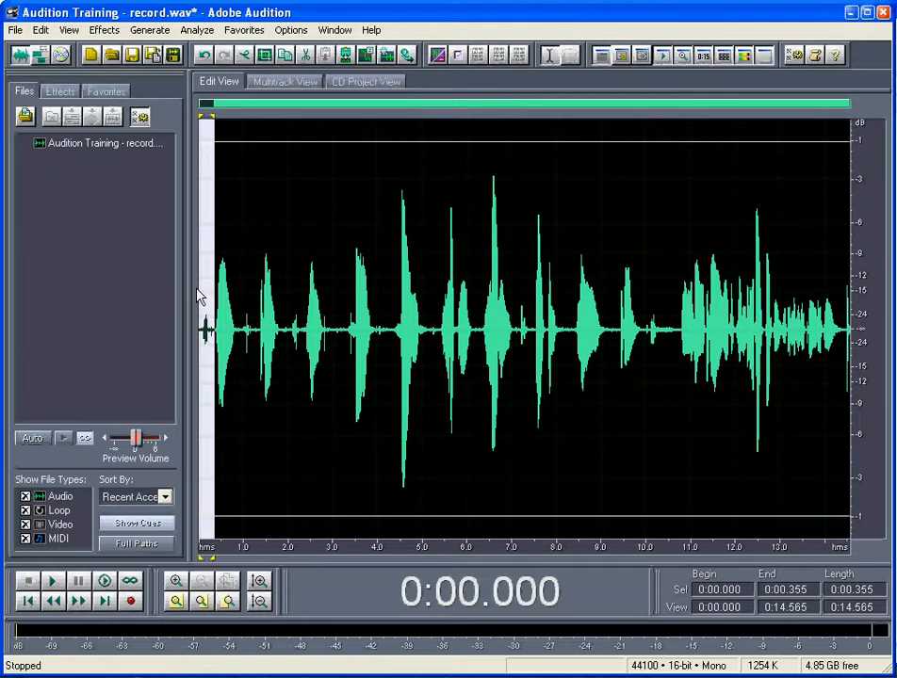
Zoom to the selection, isolate the noise burst from about 0.108 to 0.205 seconds, and listen to it
click(176, 602)
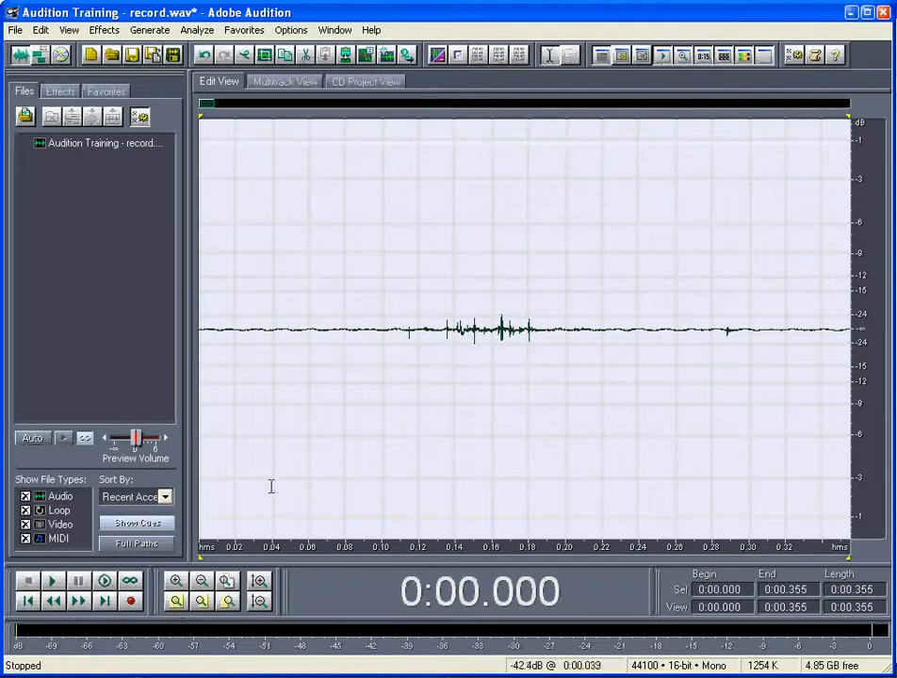
click(470, 297)
click(421, 299)
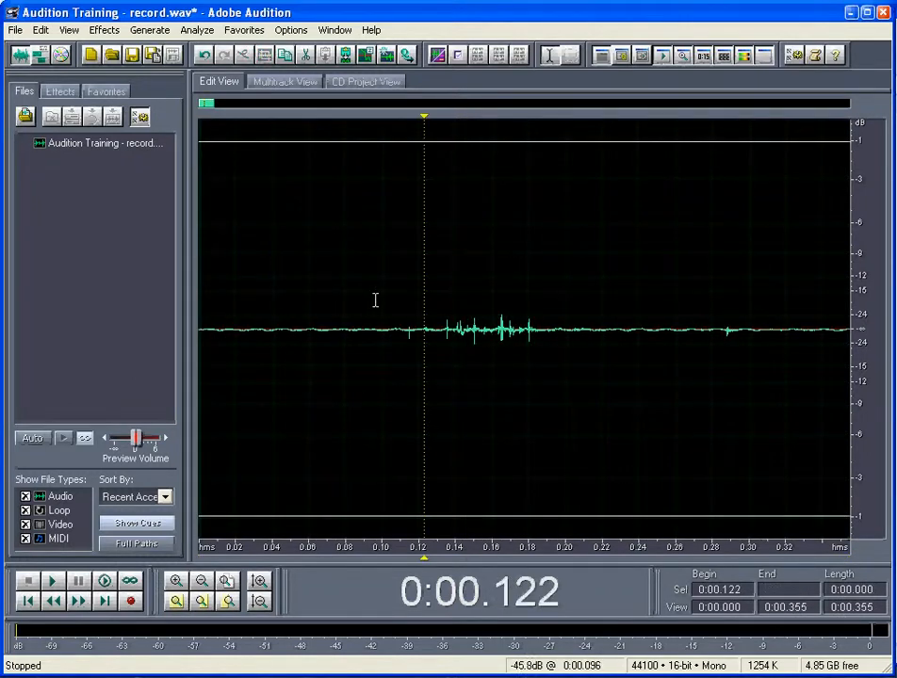
drag(574, 302, 398, 302)
key(space)
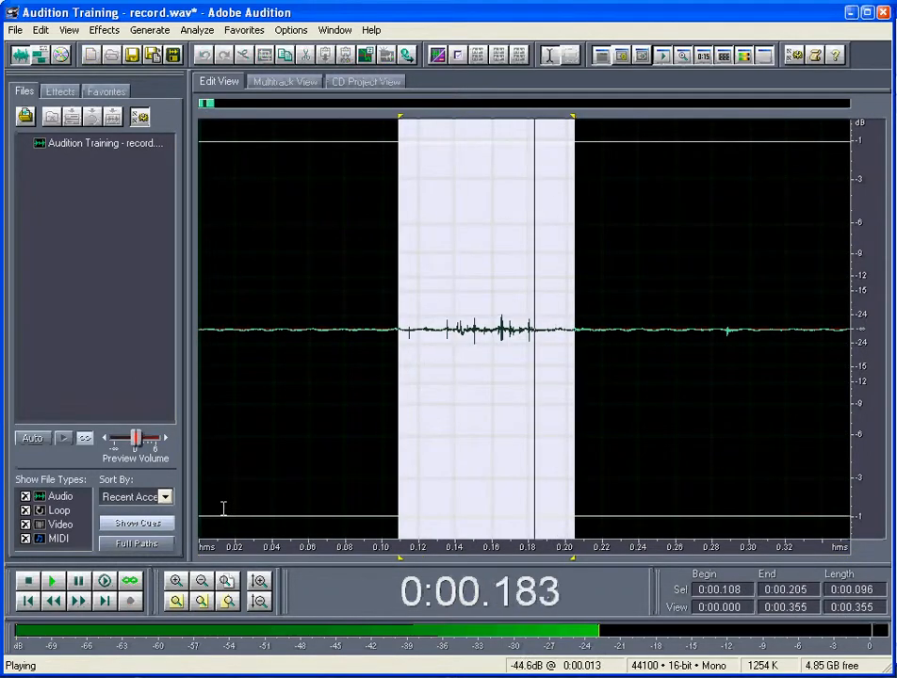
click(54, 582)
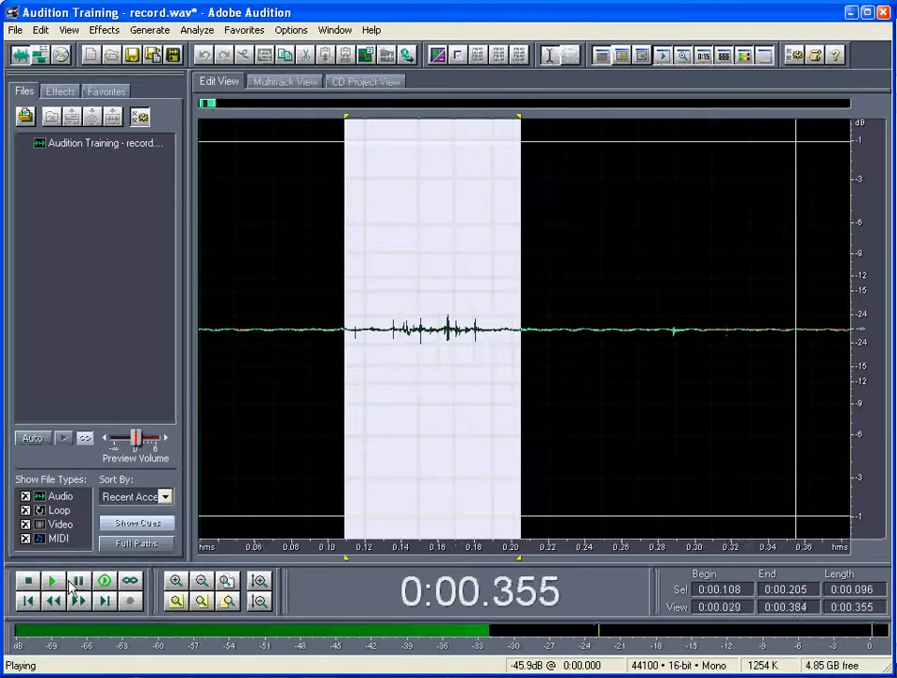
click(27, 600)
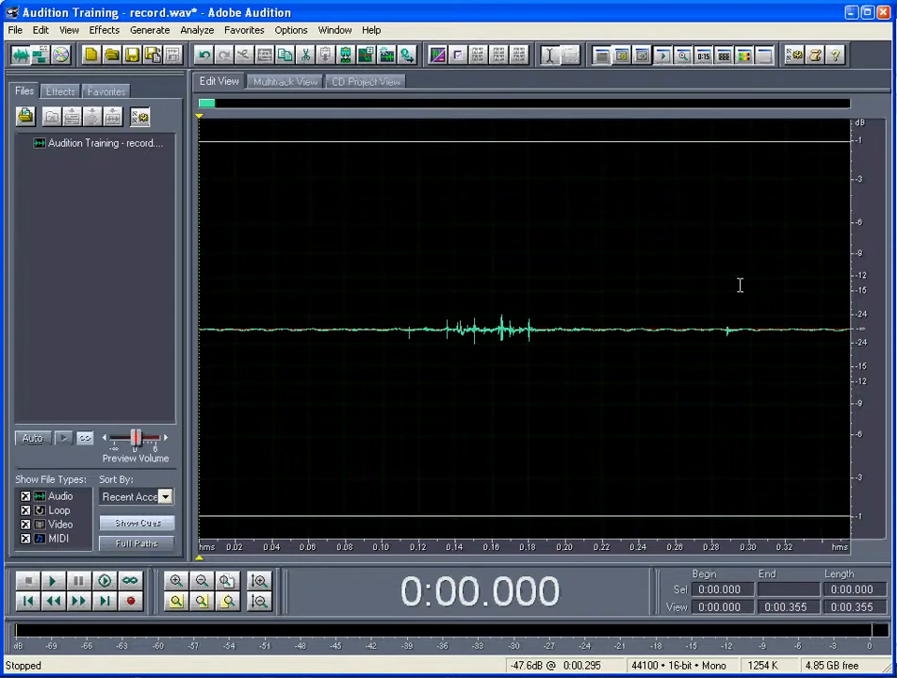
click(793, 283)
drag(793, 282, 140, 298)
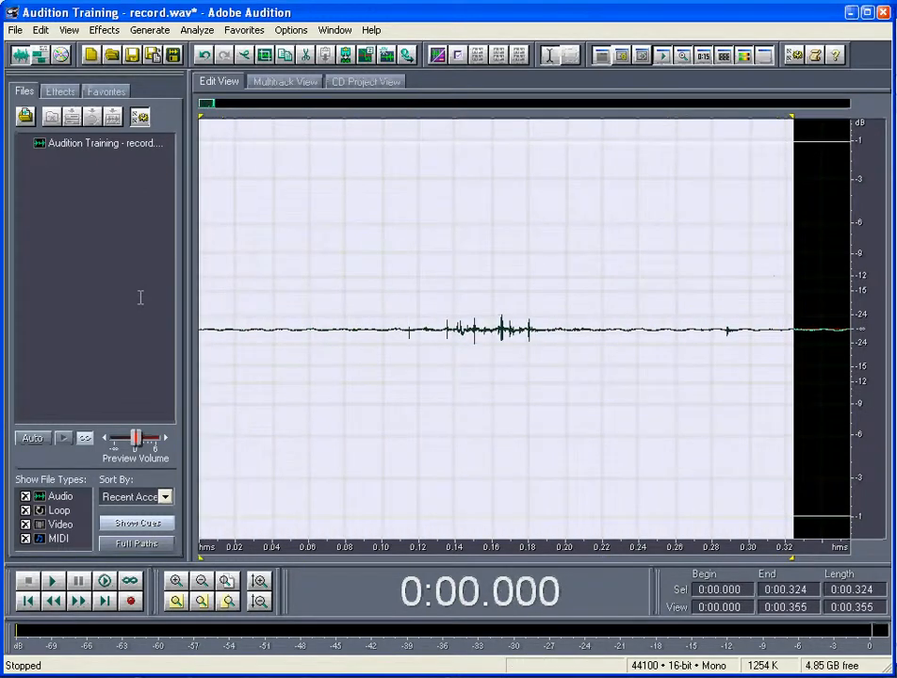
click(202, 582)
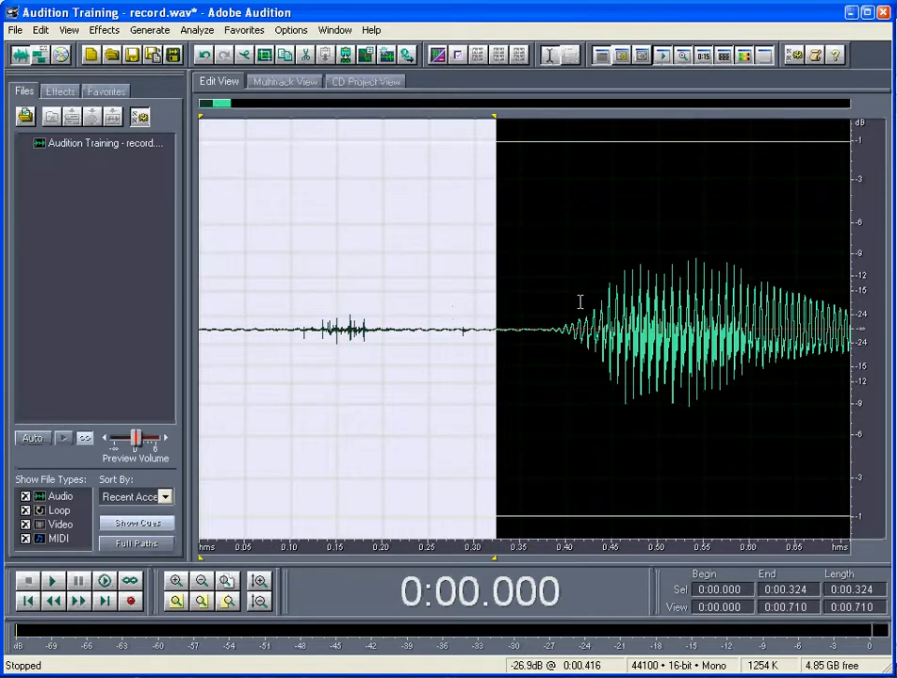
drag(535, 295, 196, 306)
click(728, 297)
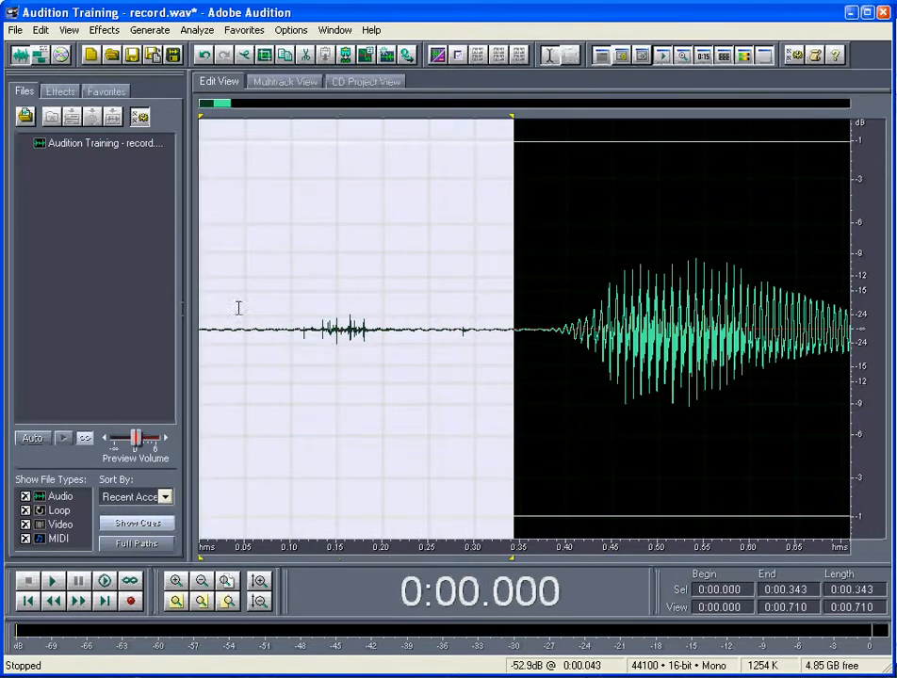
click(336, 304)
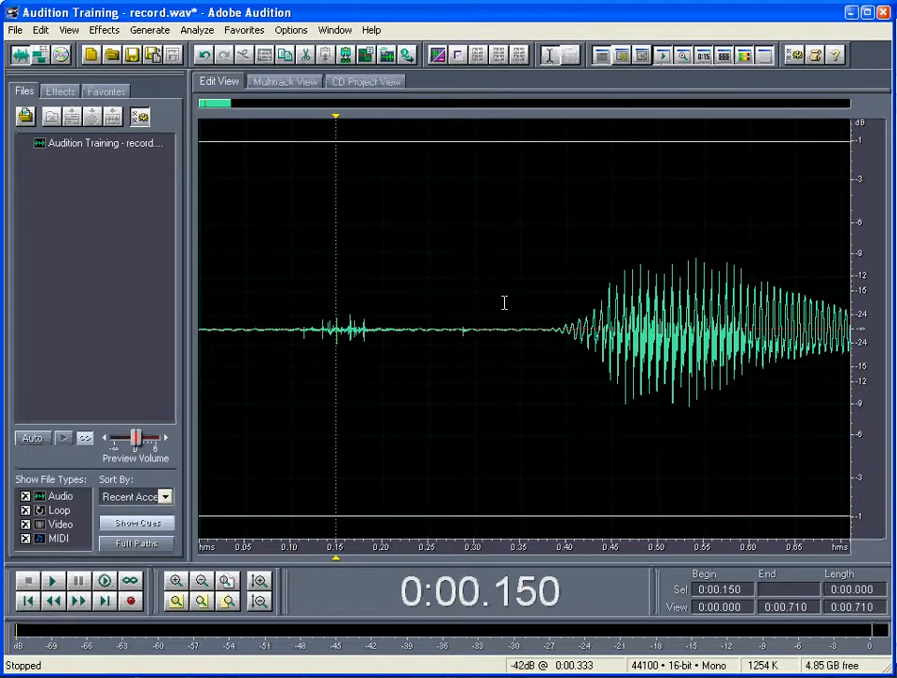
Apply the Silence effect to the recording from its start to about 0.283 seconds
drag(458, 293, 198, 294)
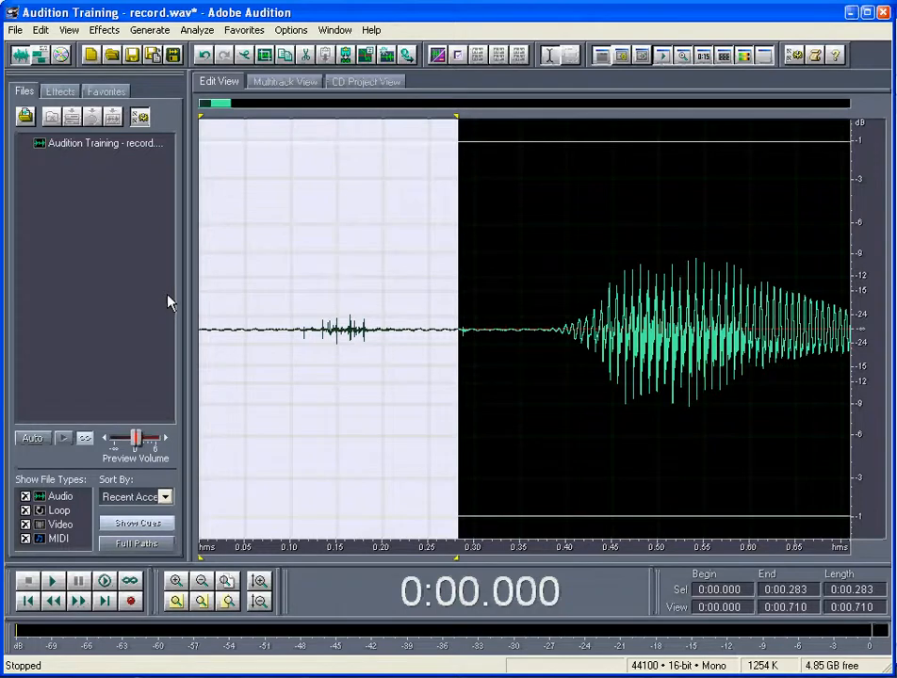
click(290, 29)
mouse_move(116, 33)
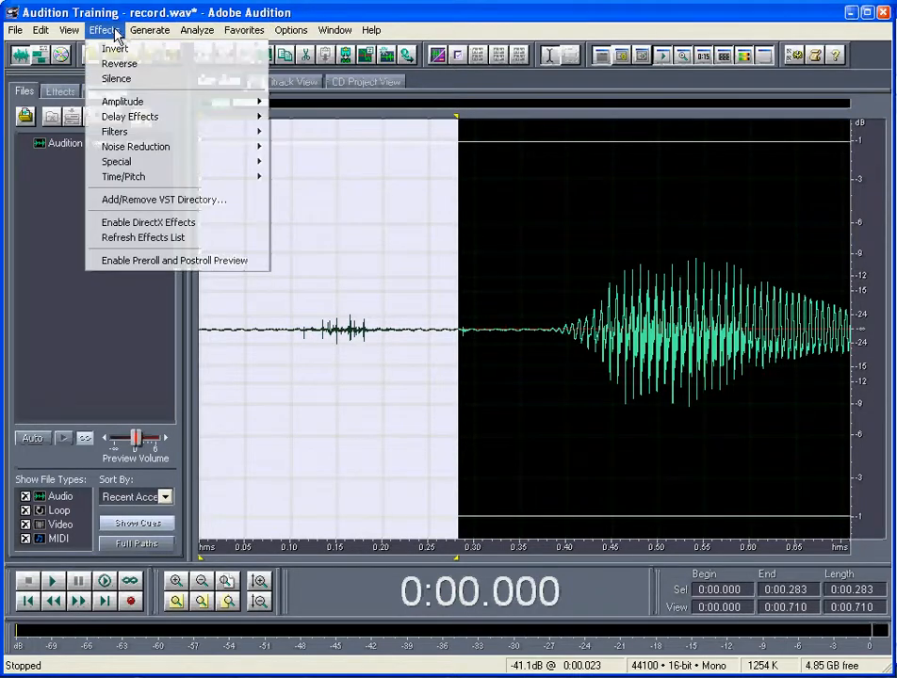
click(118, 80)
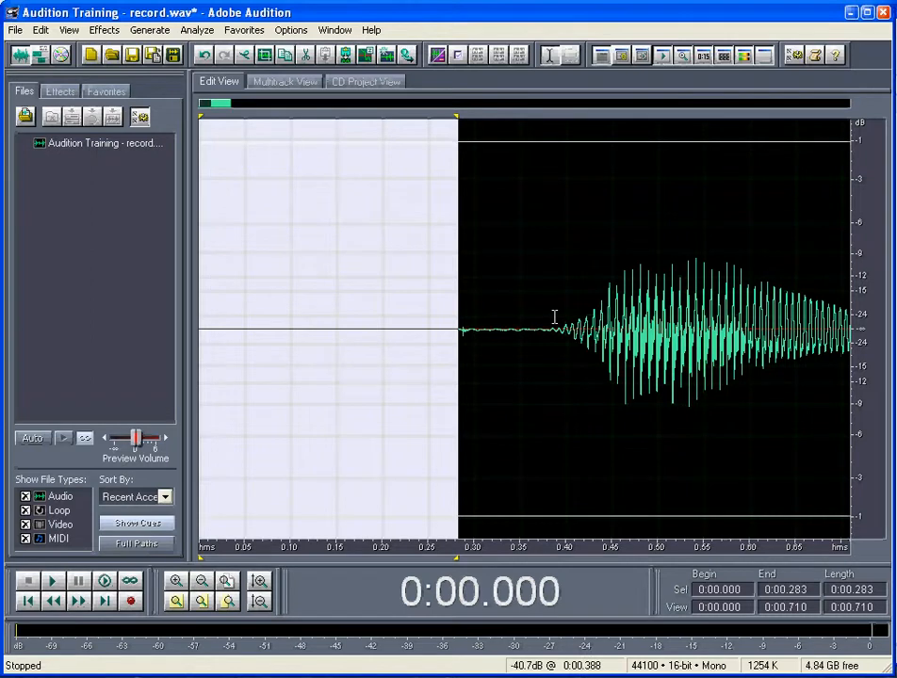
Apply the Amplify/Fade effect with the Fade In preset to the audio from about 0.283 to 0.474 seconds
click(460, 328)
drag(477, 331, 632, 330)
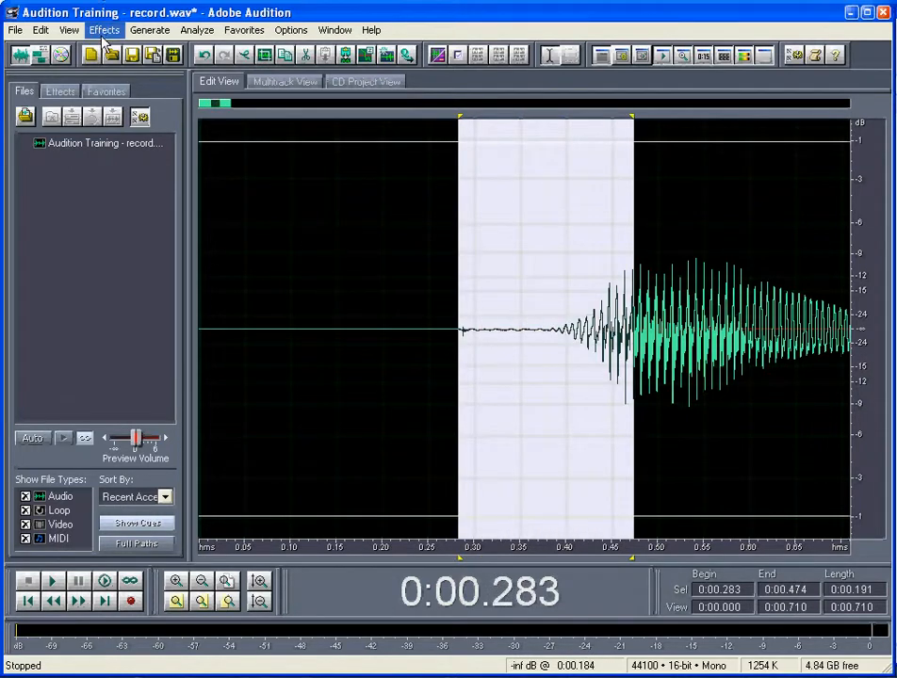
click(102, 36)
mouse_move(113, 101)
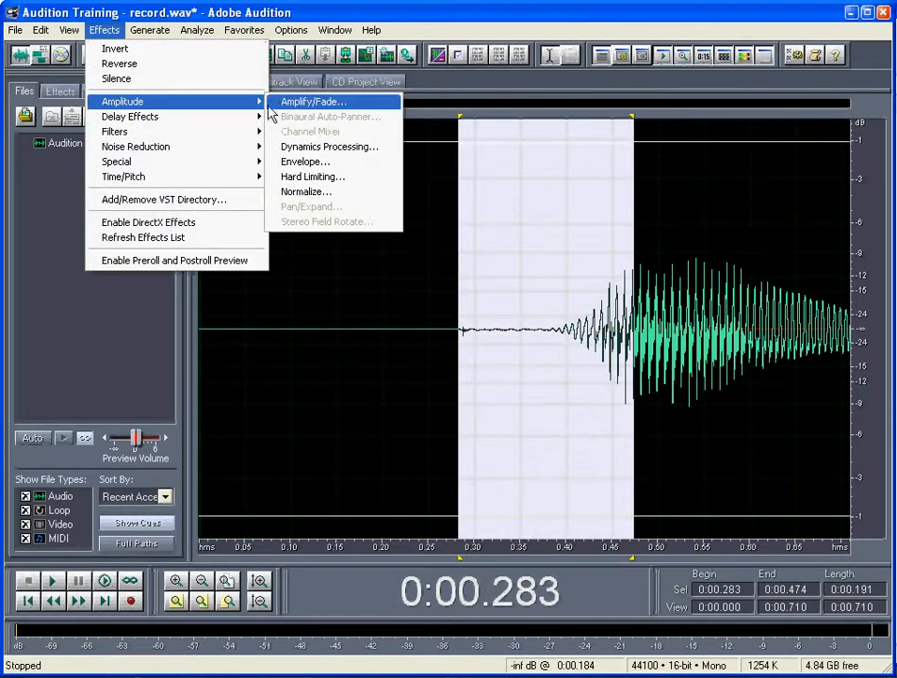
click(339, 104)
click(597, 319)
click(598, 308)
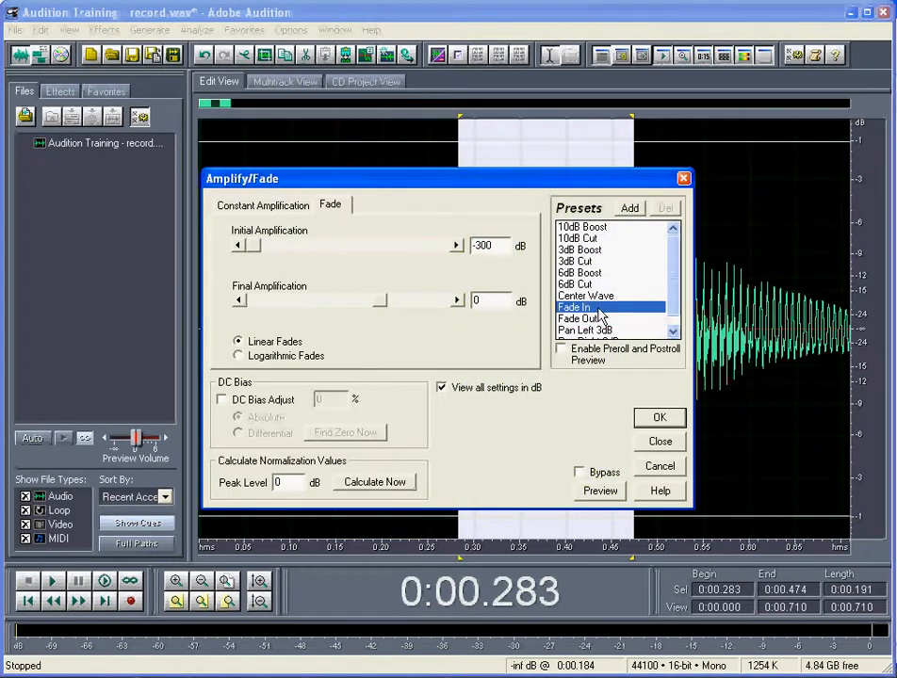
click(662, 417)
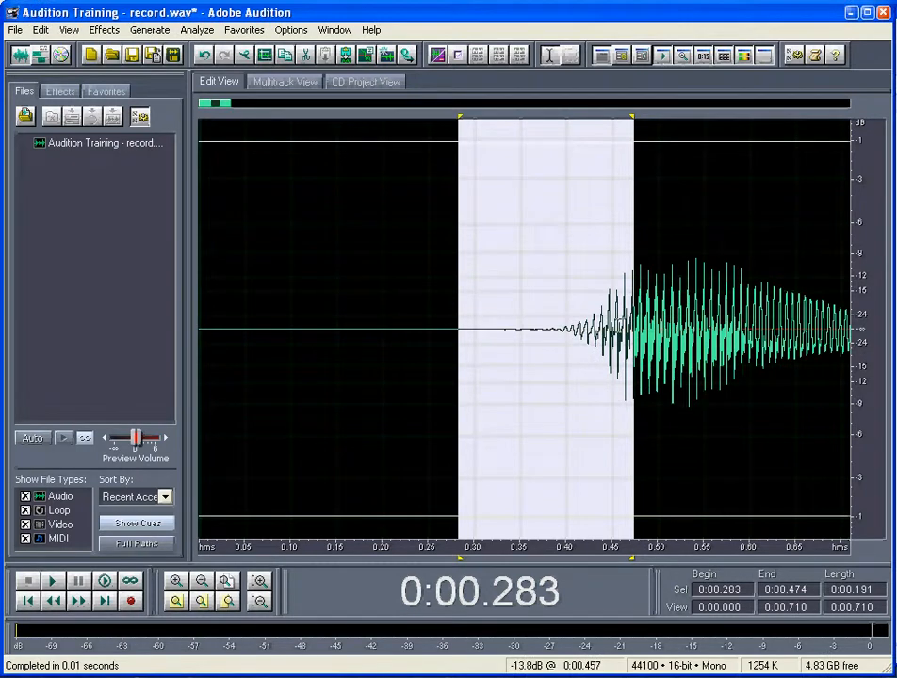
Play the cleaned-up opening from the very start to check the silence and fade-in
click(637, 377)
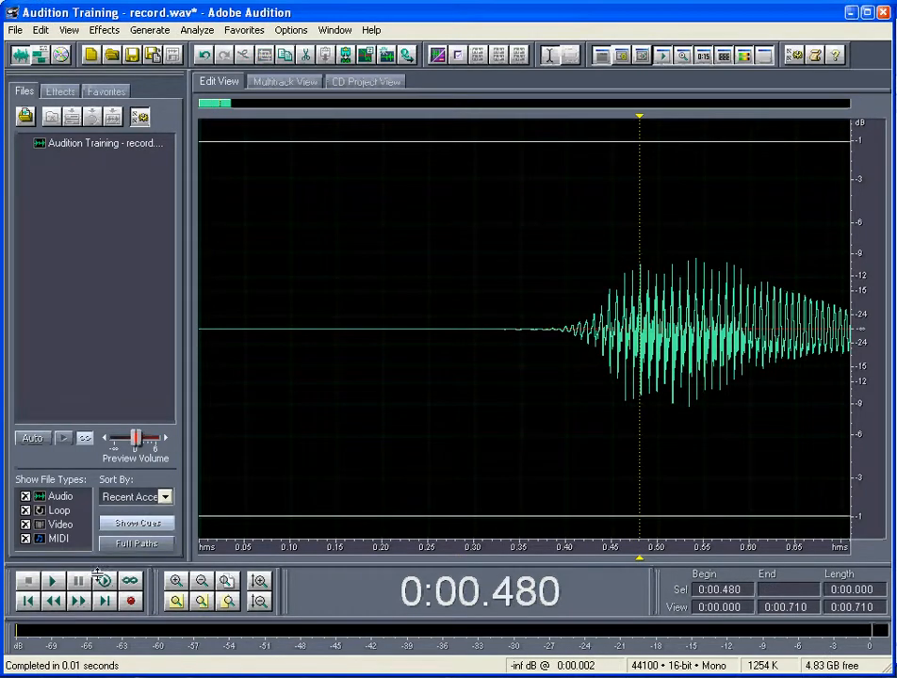
click(28, 604)
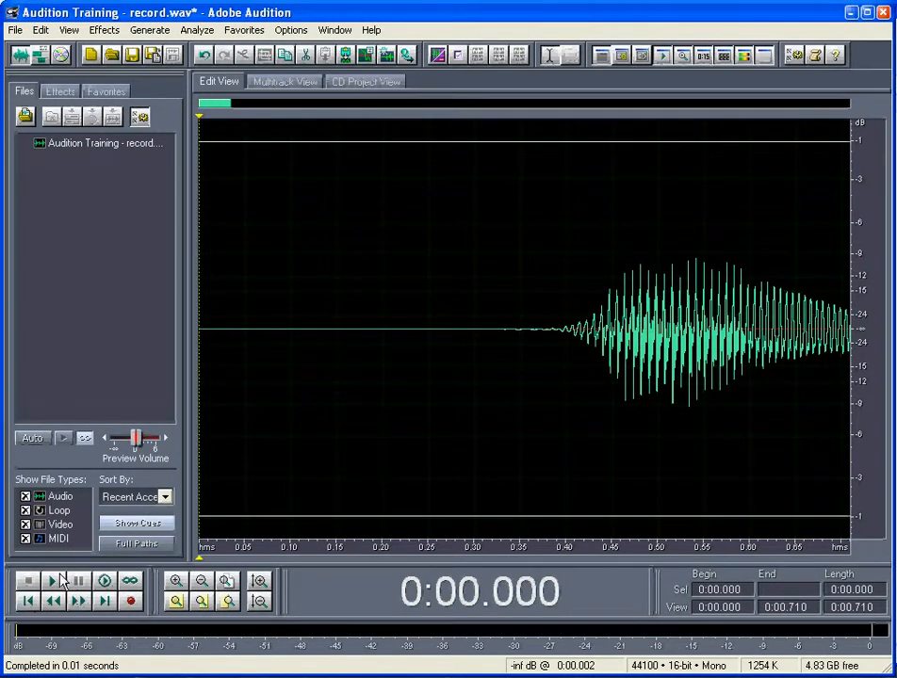
click(53, 581)
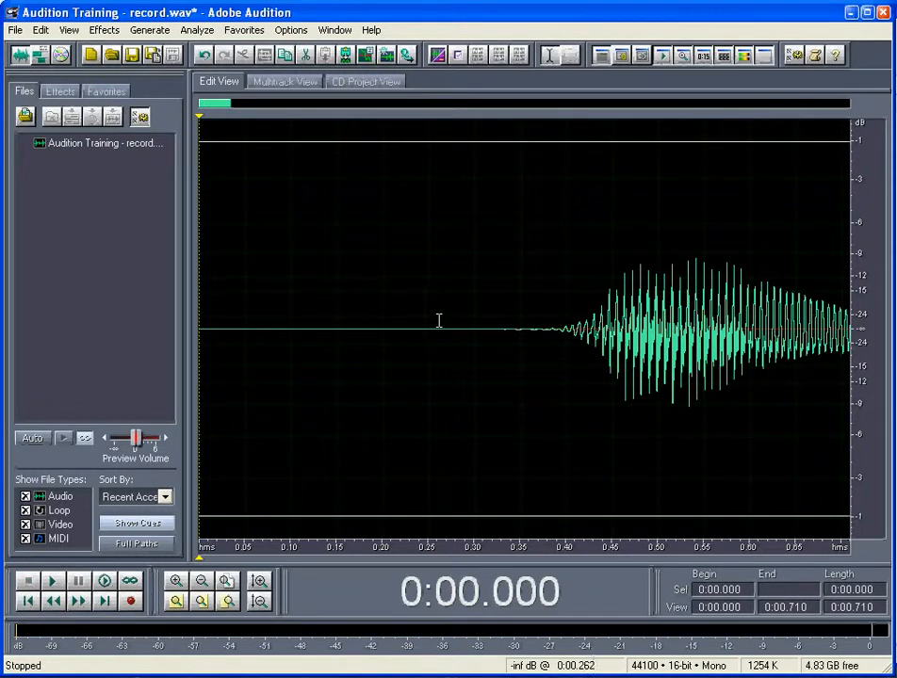
Play the full recording from about 9.3 seconds to find the ending, and delete everything from about 10.125 seconds onward
click(230, 588)
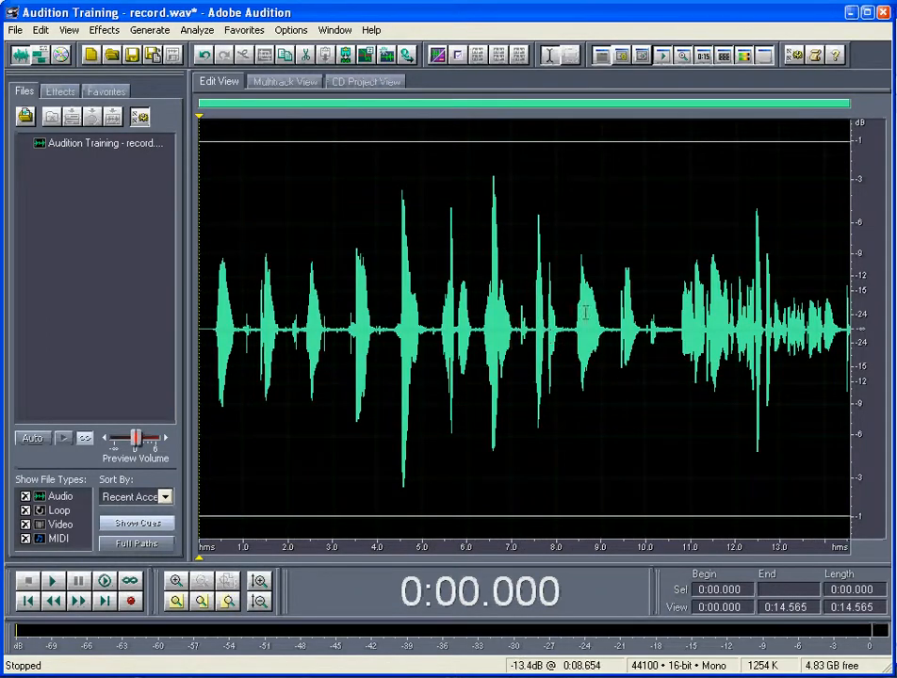
click(614, 294)
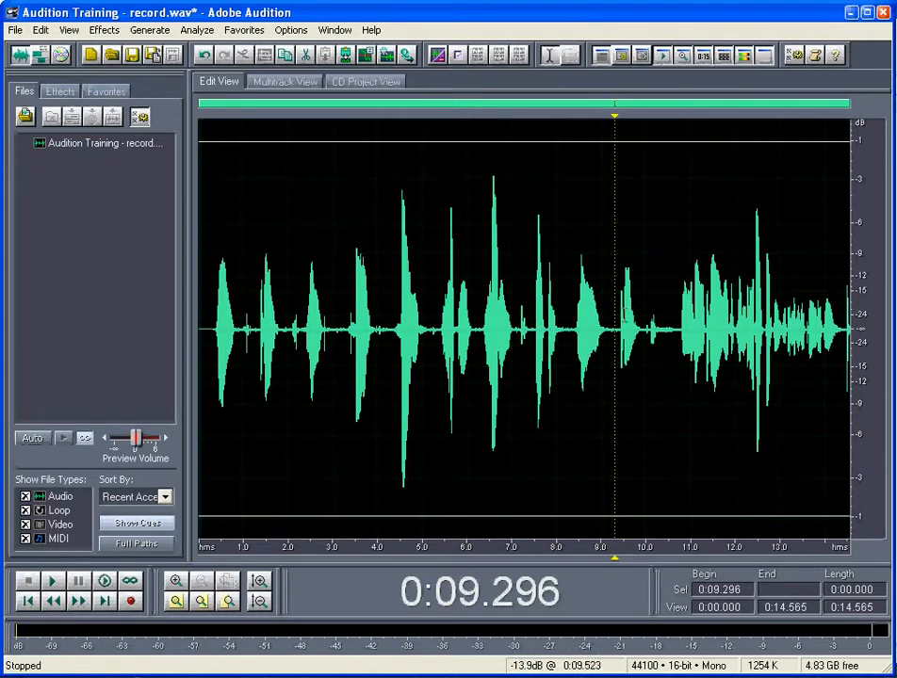
click(55, 581)
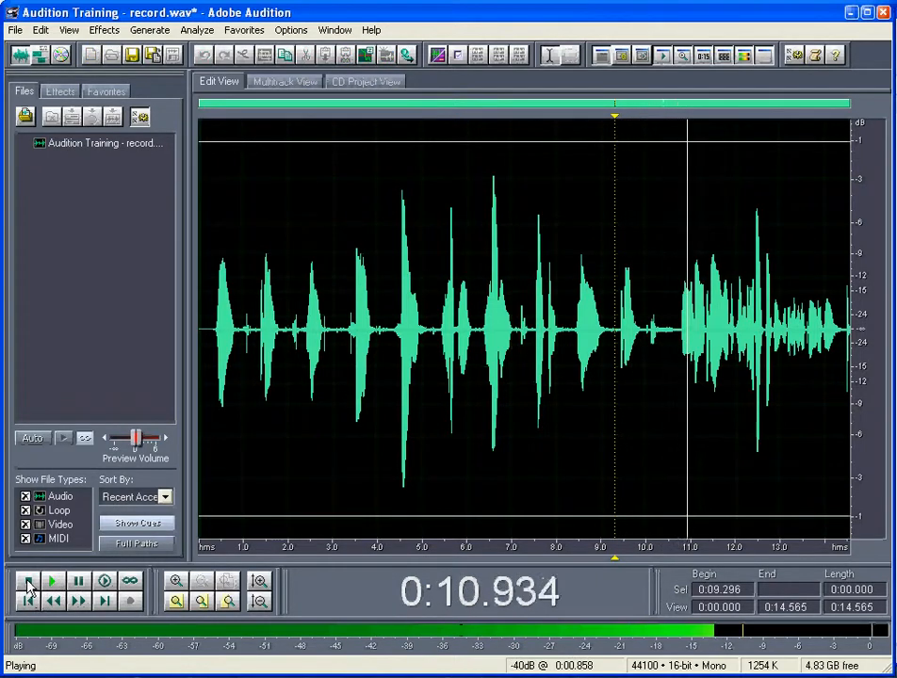
click(28, 582)
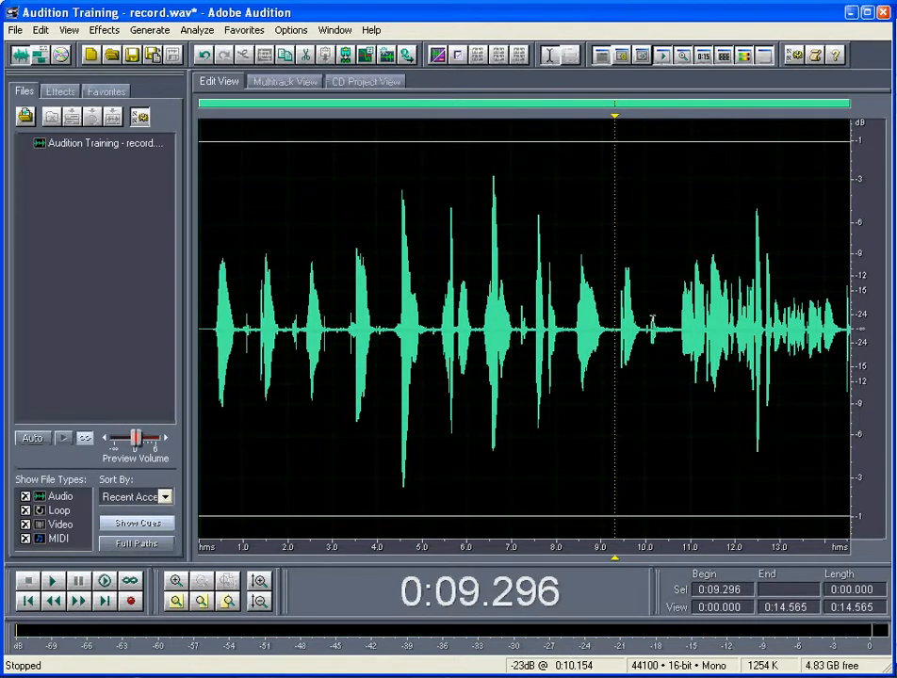
drag(651, 320, 856, 325)
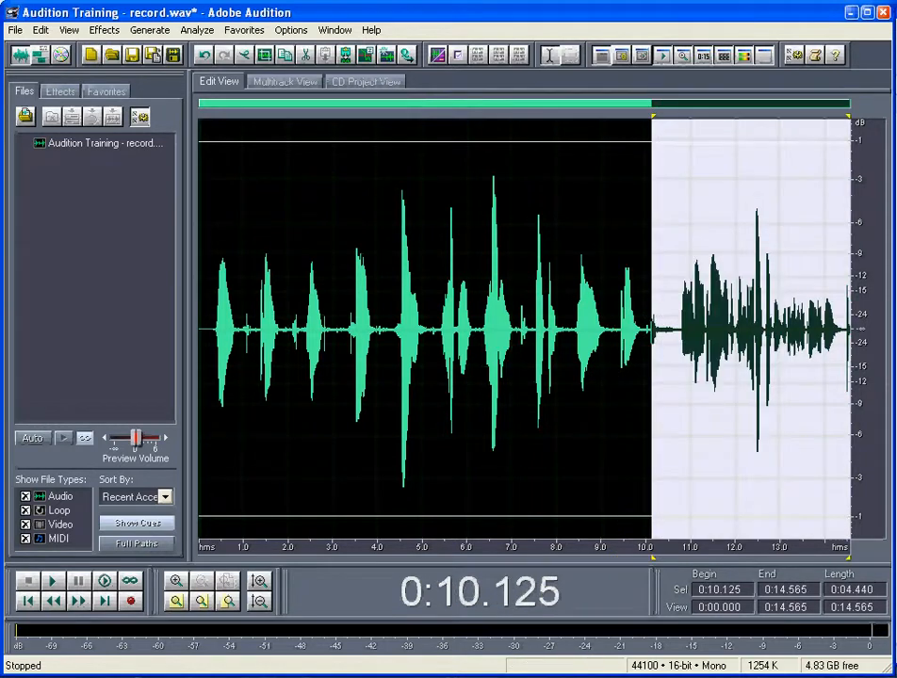
key(Delete)
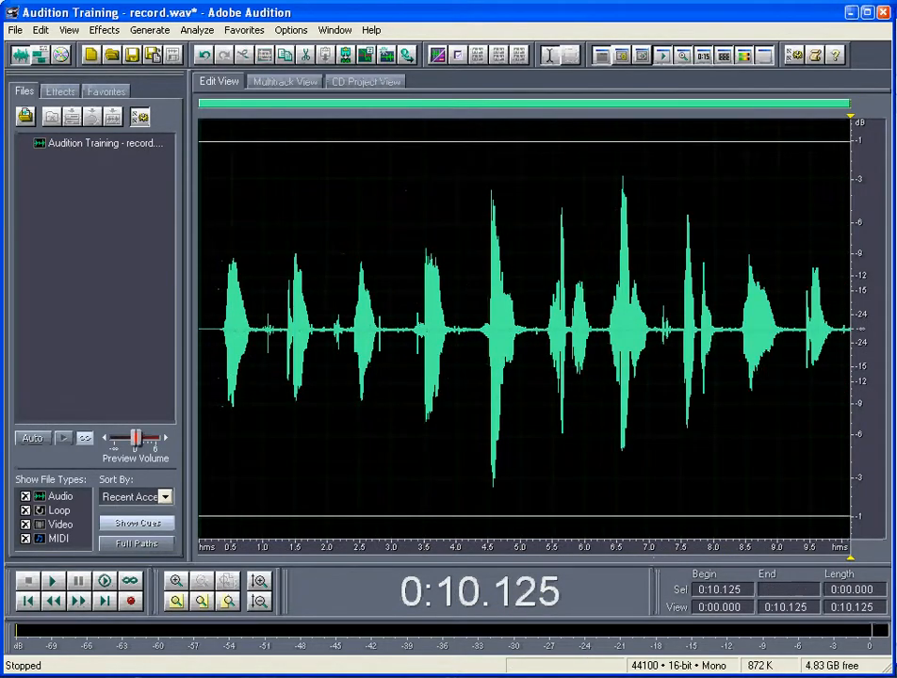
Zoom in on the recording's last word from 9.500 seconds to the end and play its tail from about 9.929 and 9.792 seconds
drag(809, 320, 865, 320)
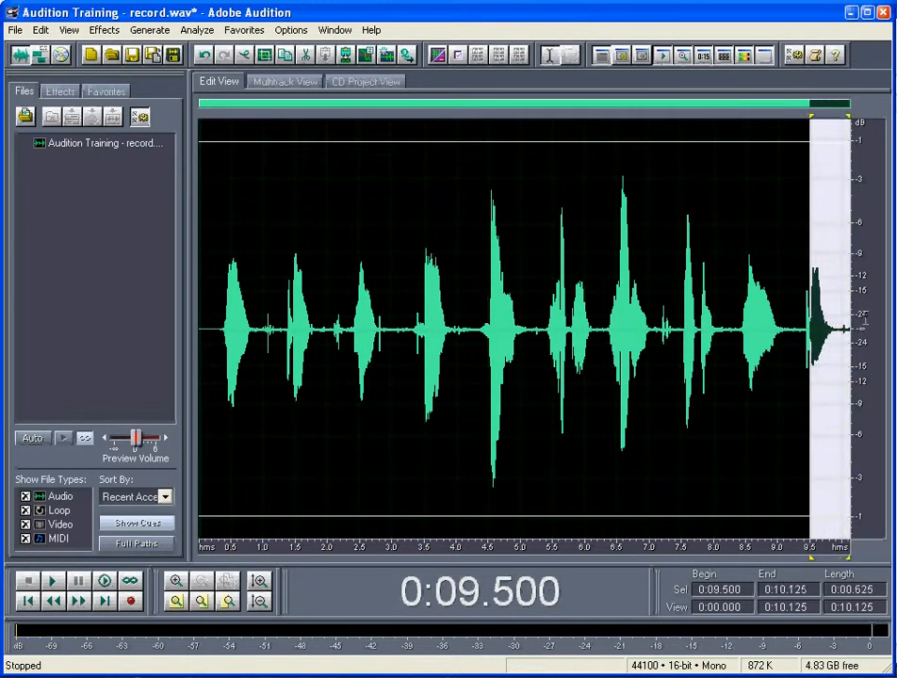
click(177, 602)
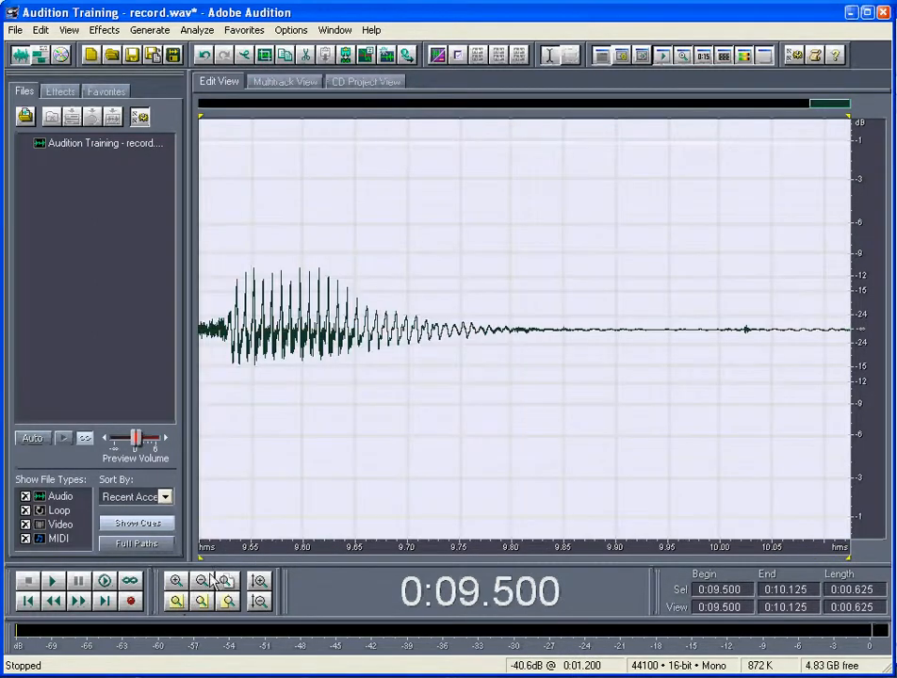
click(655, 291)
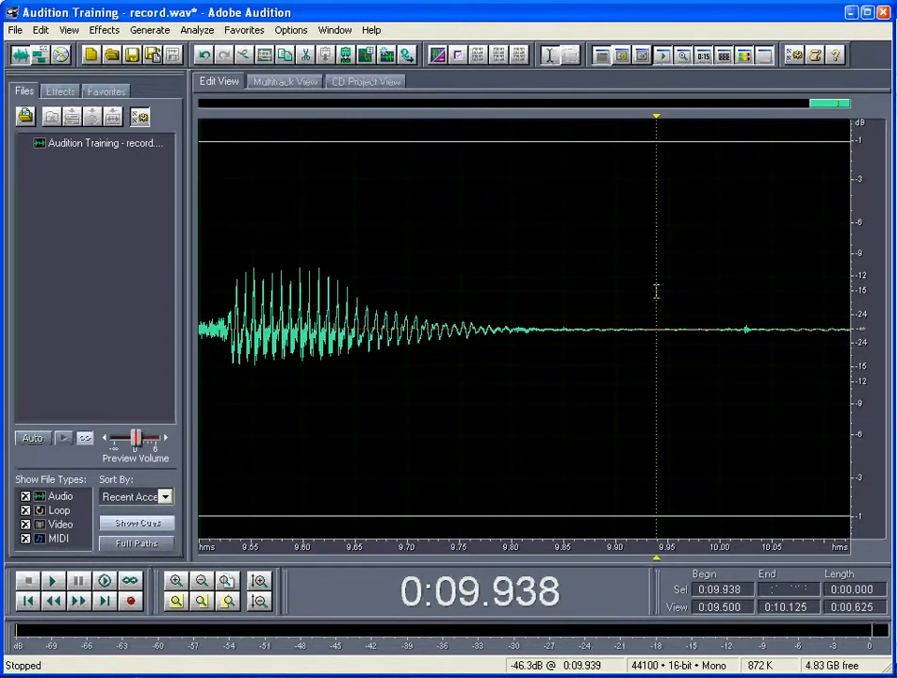
click(740, 305)
click(644, 304)
key(space)
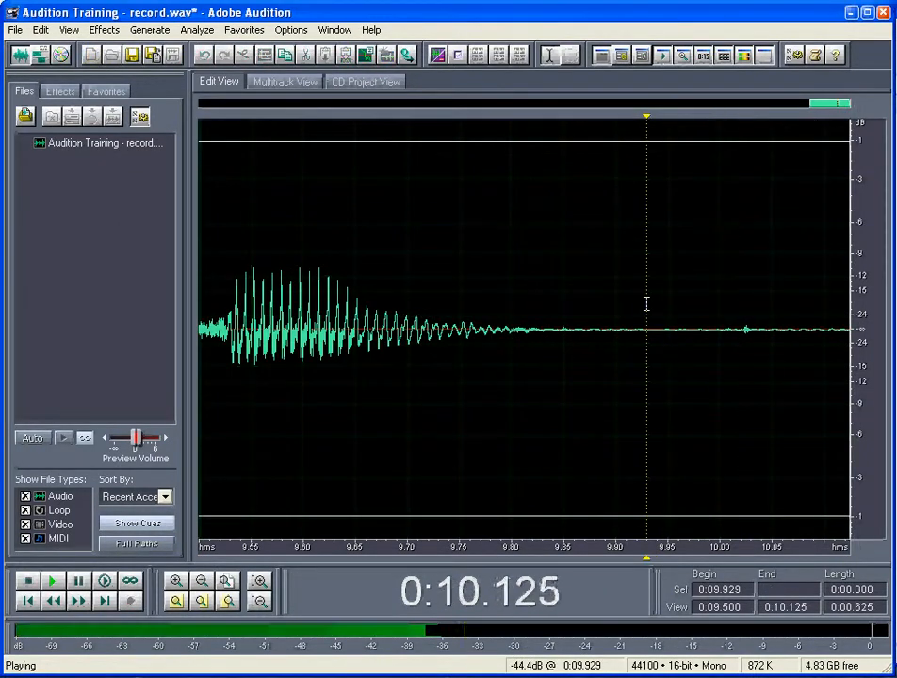
click(502, 294)
key(space)
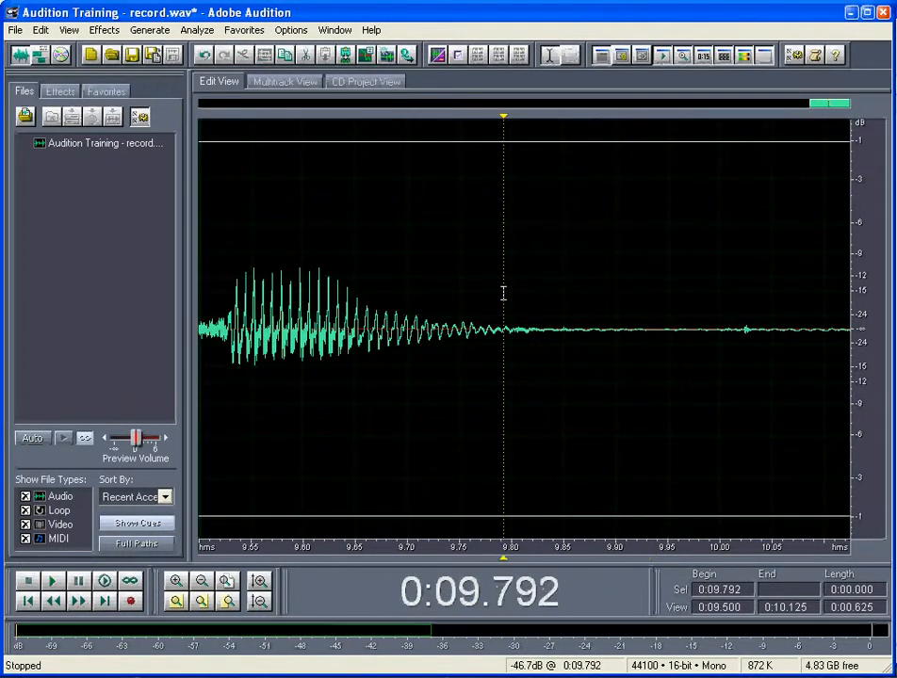
drag(259, 294, 696, 293)
click(697, 293)
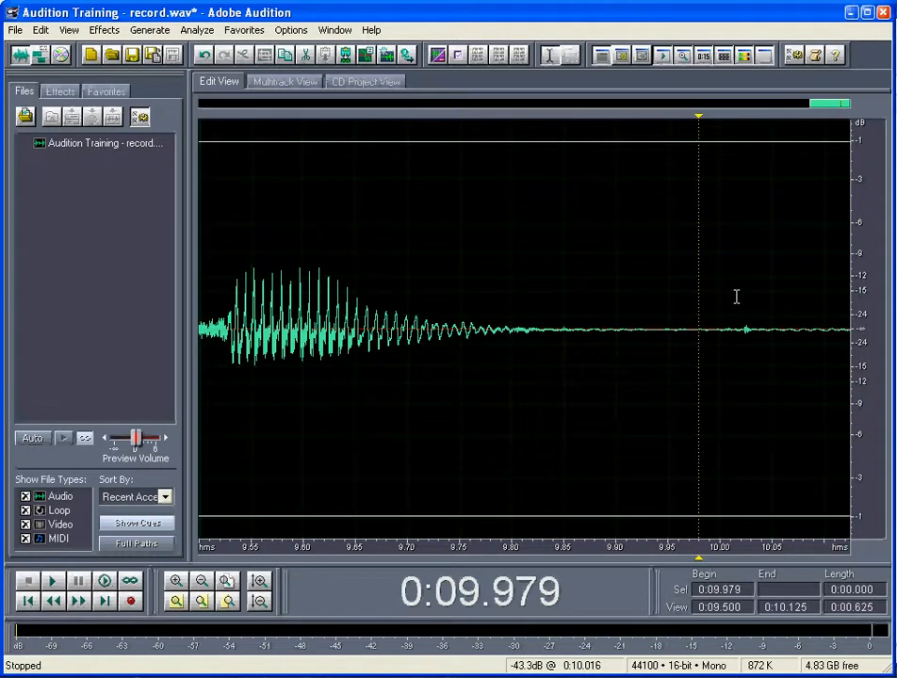
drag(734, 311, 864, 308)
click(783, 311)
click(740, 312)
click(823, 311)
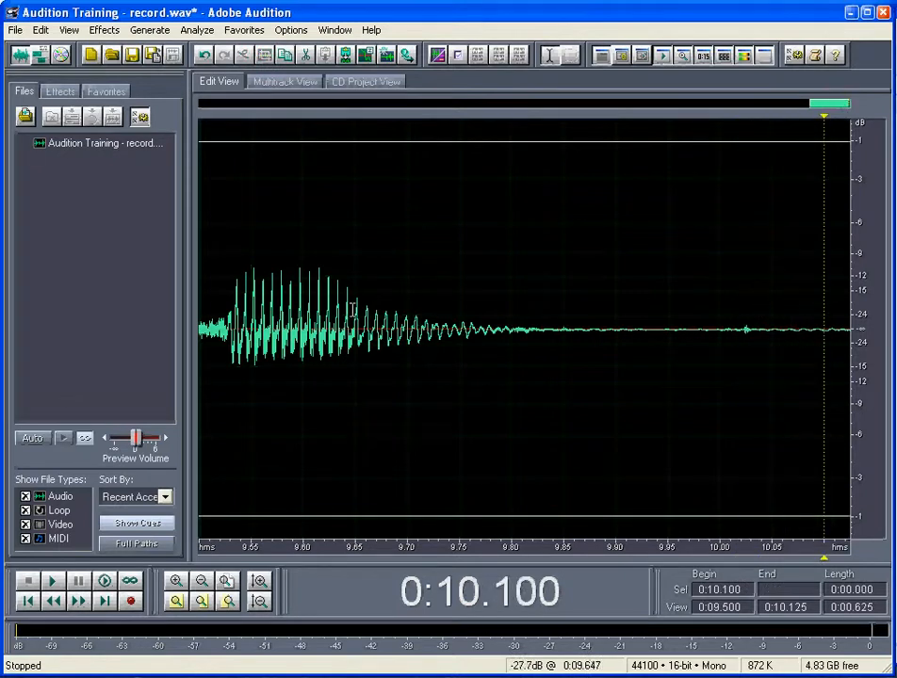
Apply the Amplify/Fade effect with the Fade Out preset from about 9.550 seconds to the end of the recording
click(250, 299)
drag(254, 298, 855, 308)
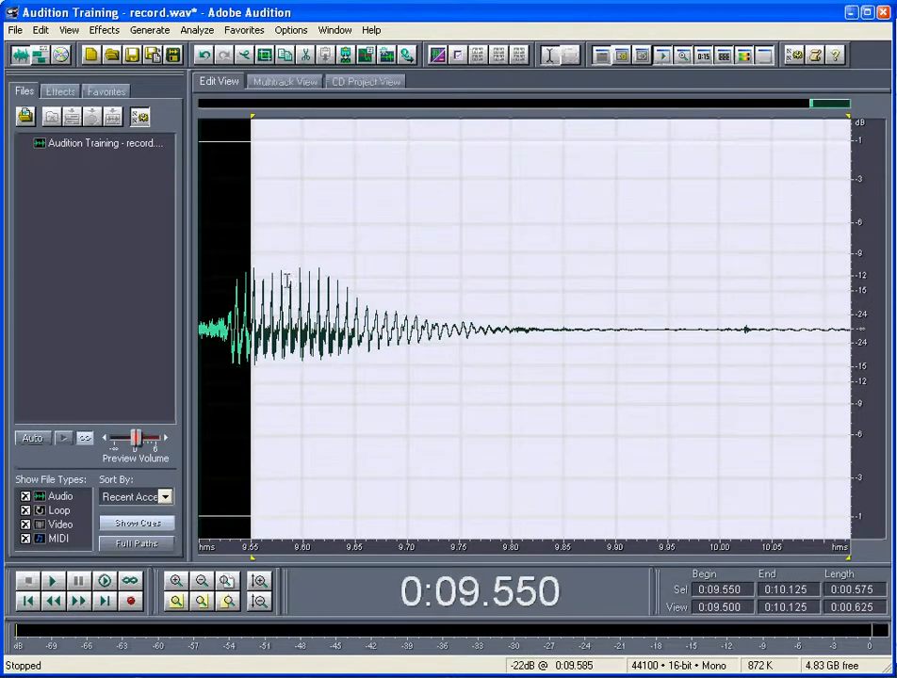
click(104, 31)
mouse_move(128, 102)
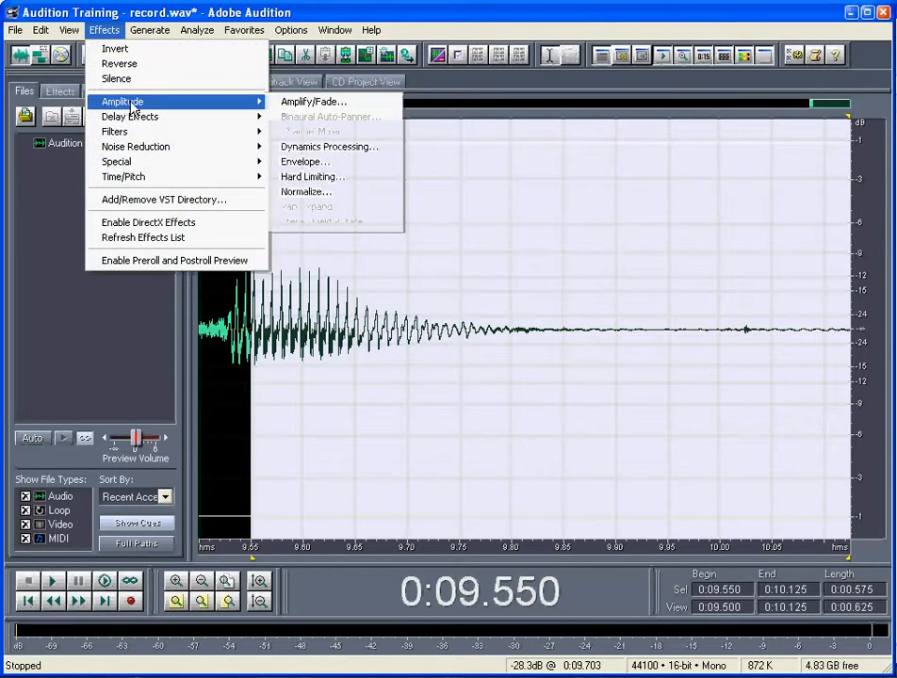
click(337, 110)
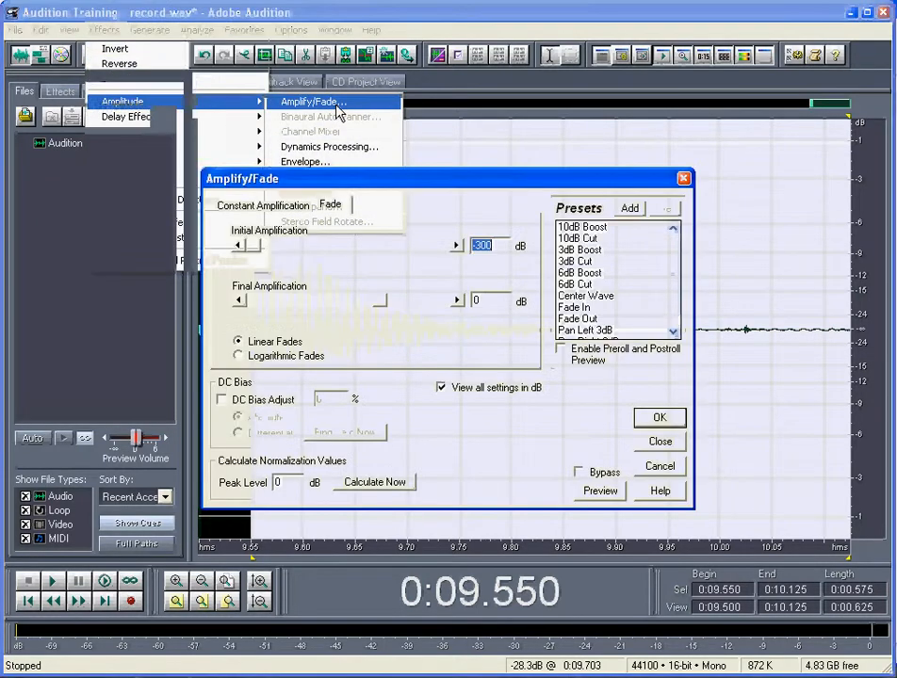
click(595, 320)
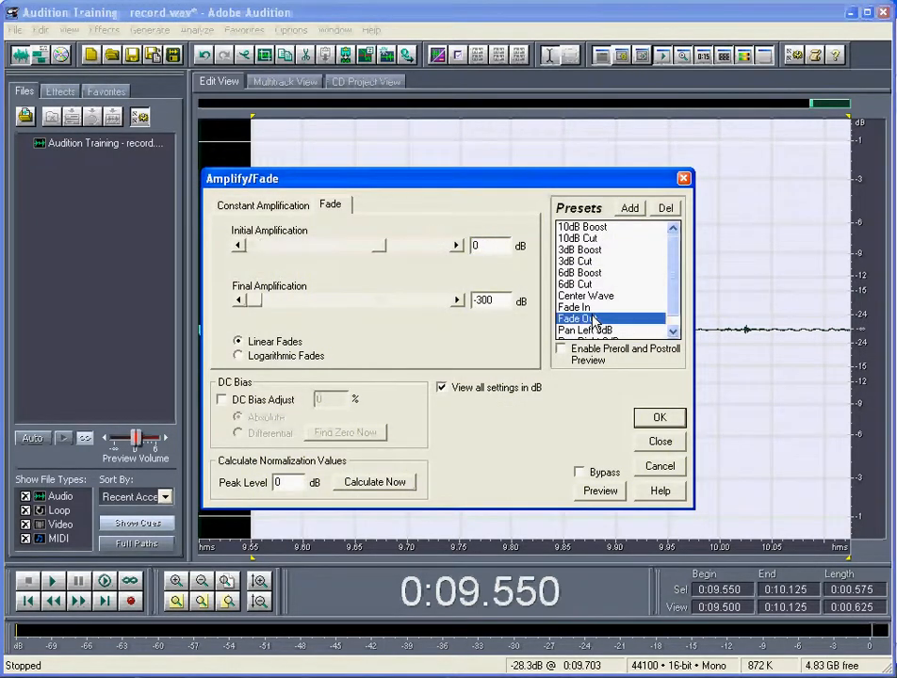
click(662, 419)
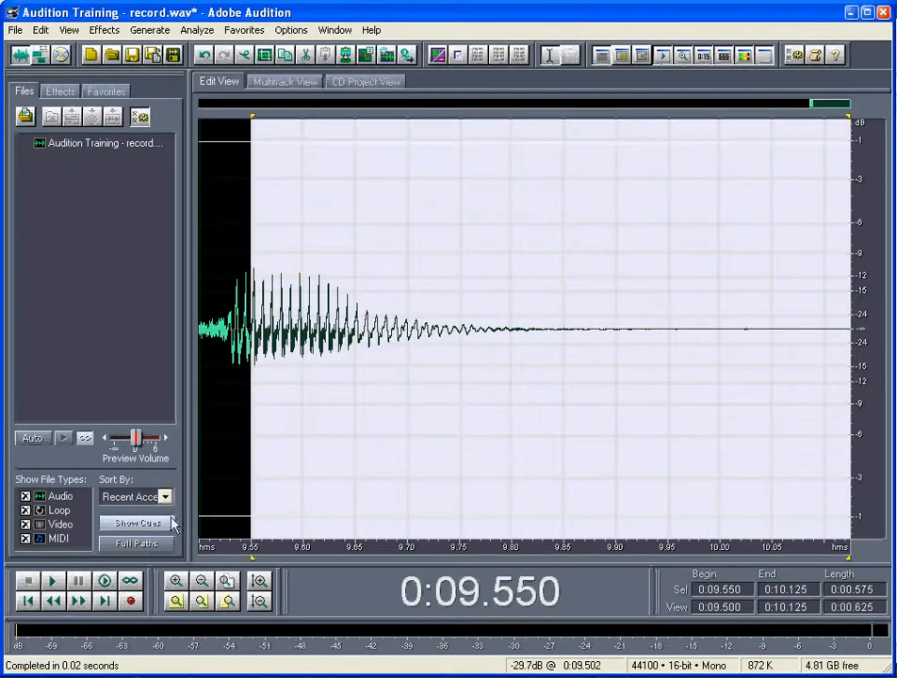
Play the faded ending from about 9.550 seconds and again from about 8.368 seconds with the whole waveform in view
click(270, 361)
click(248, 361)
key(space)
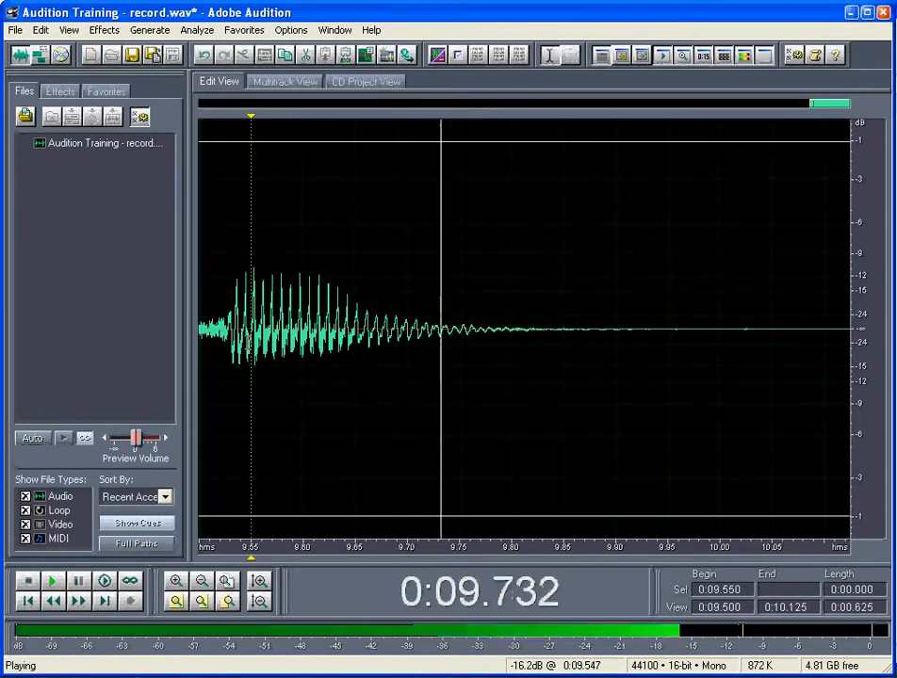
click(30, 603)
click(227, 581)
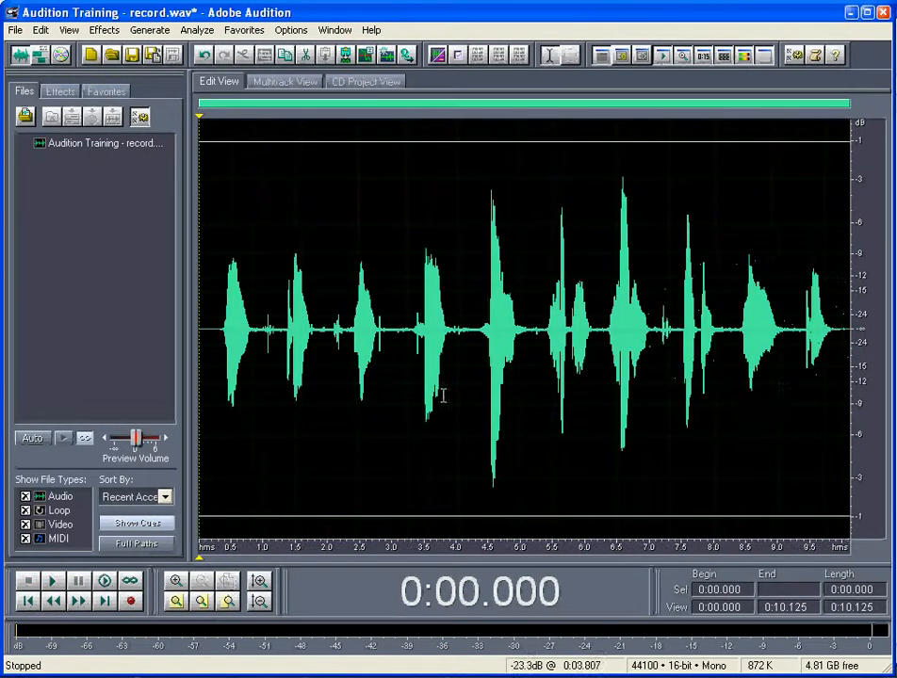
click(737, 305)
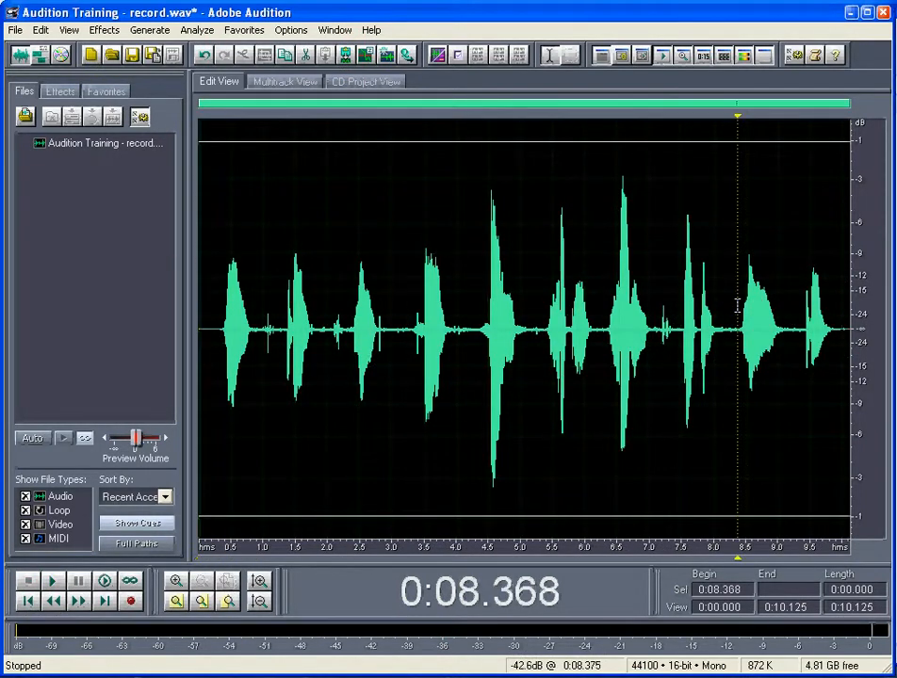
key(space)
Undo the last Amplify/Fade effect on the recording's final word
drag(802, 320, 847, 322)
click(175, 601)
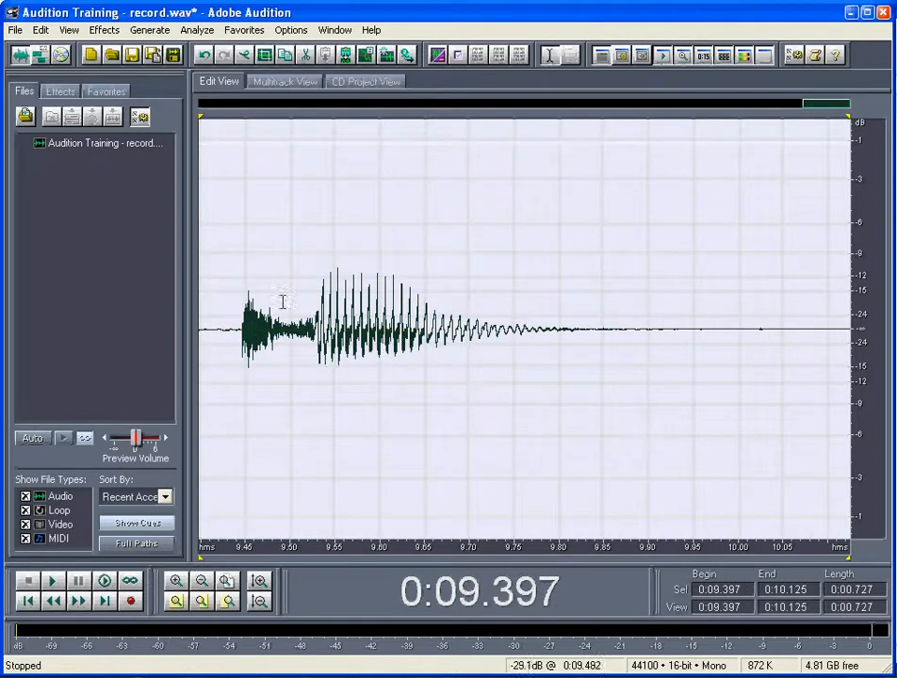
click(40, 29)
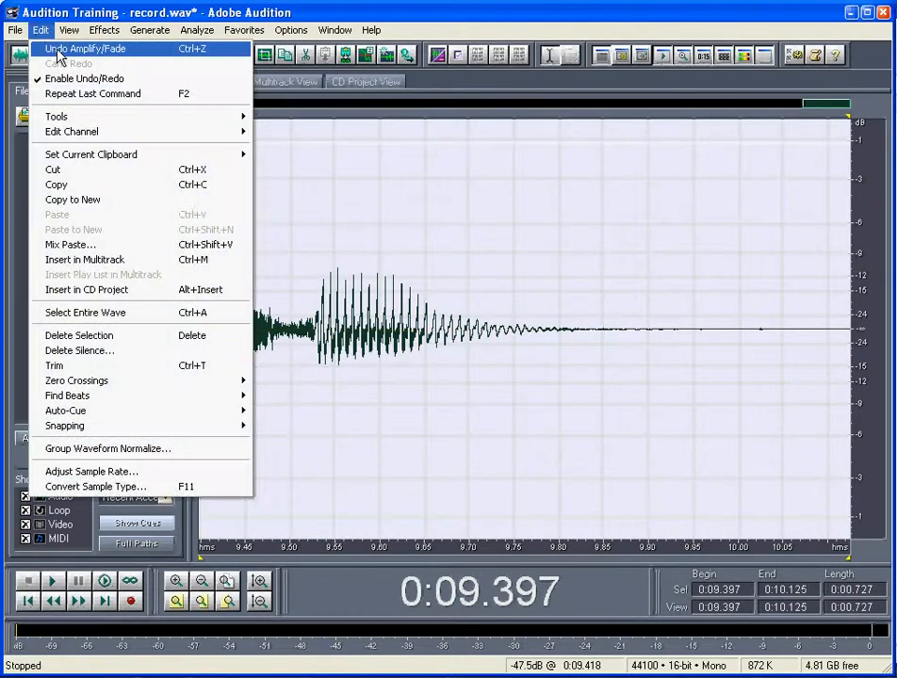
click(59, 49)
Delete the remaining noise after the last word, from about 9.991 seconds to the end
click(334, 240)
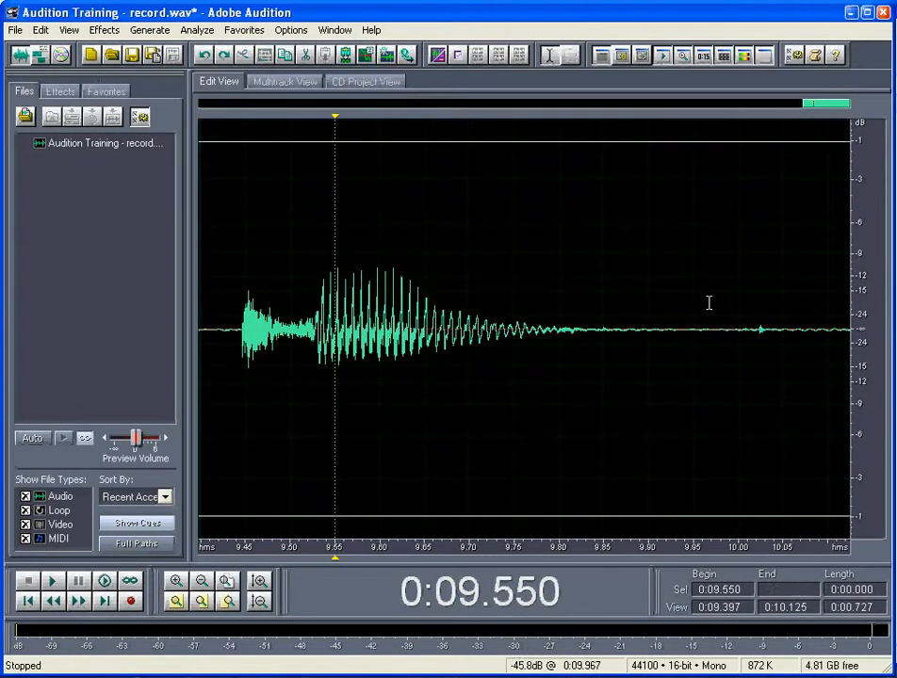
drag(730, 305, 851, 304)
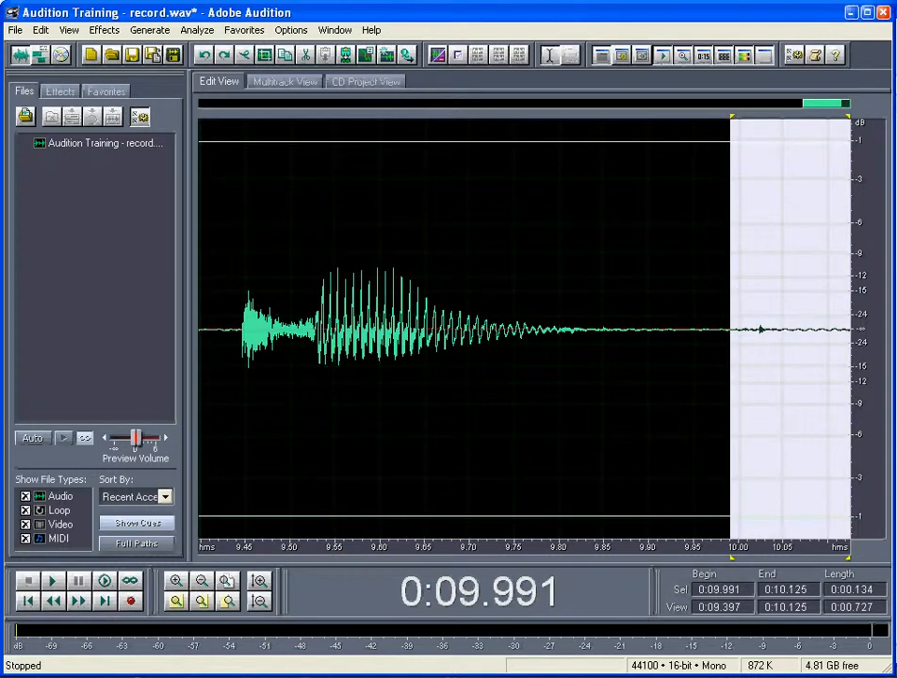
key(Delete)
Apply the Amplify/Fade effect with the Fade Out preset to the audio from about 9.600 seconds to the end
drag(504, 305, 850, 305)
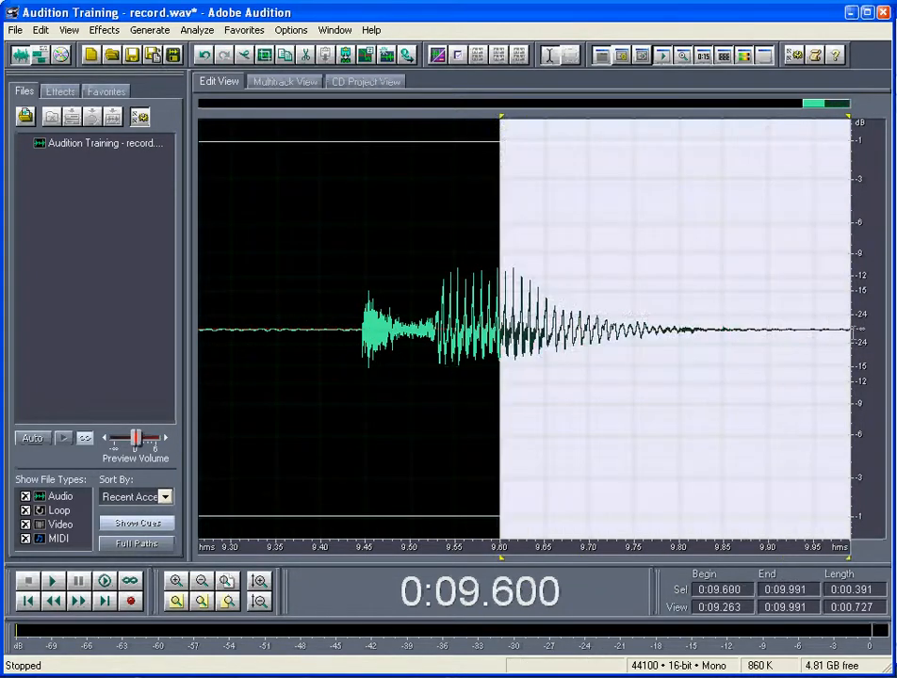
click(72, 30)
mouse_move(103, 30)
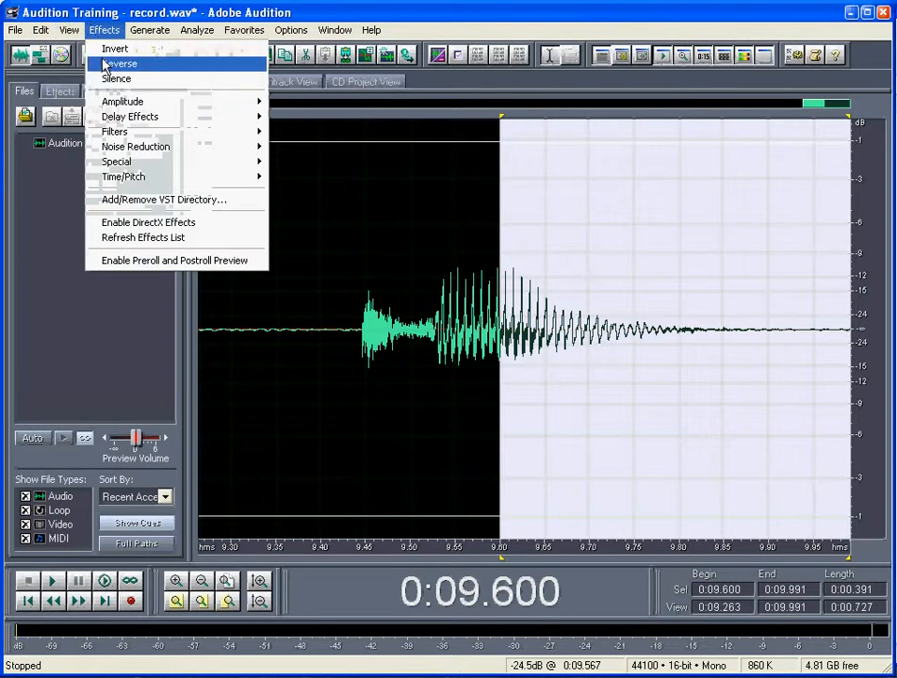
mouse_move(132, 100)
click(297, 102)
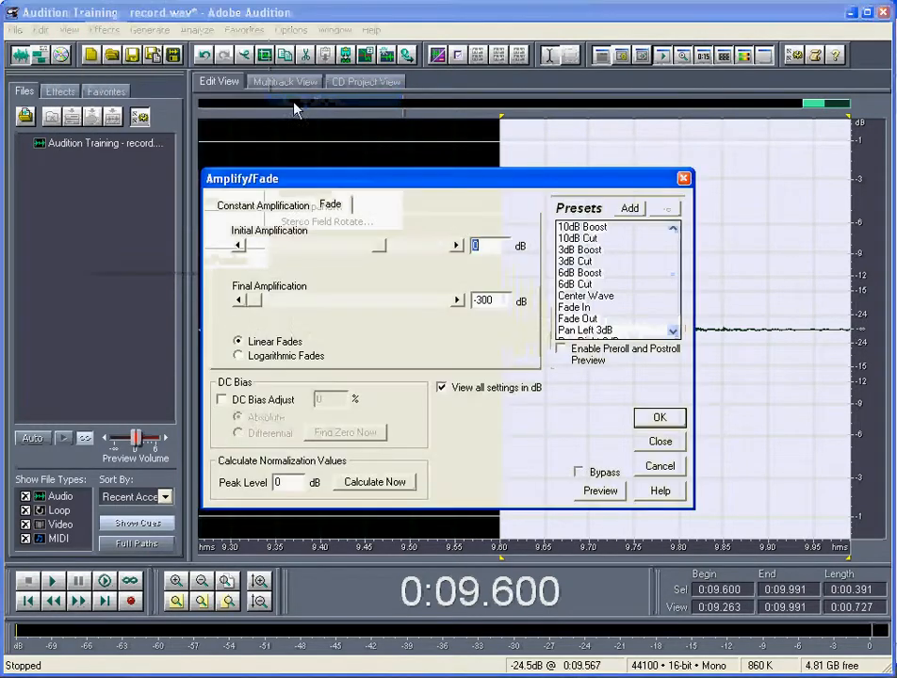
click(595, 320)
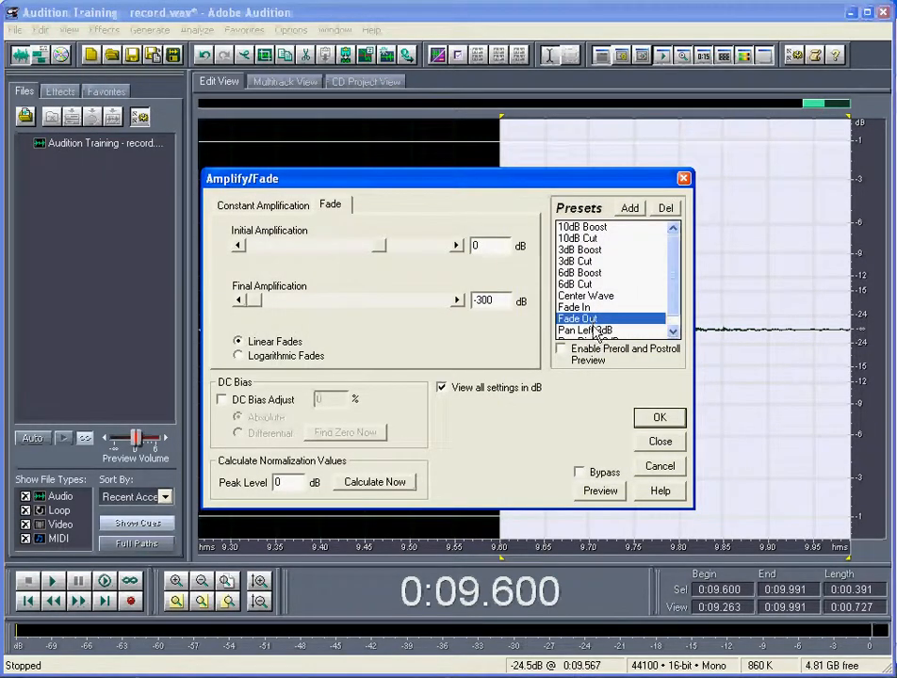
click(659, 418)
Play the faded ending from about 9.558 seconds and again from just before the last word
click(462, 433)
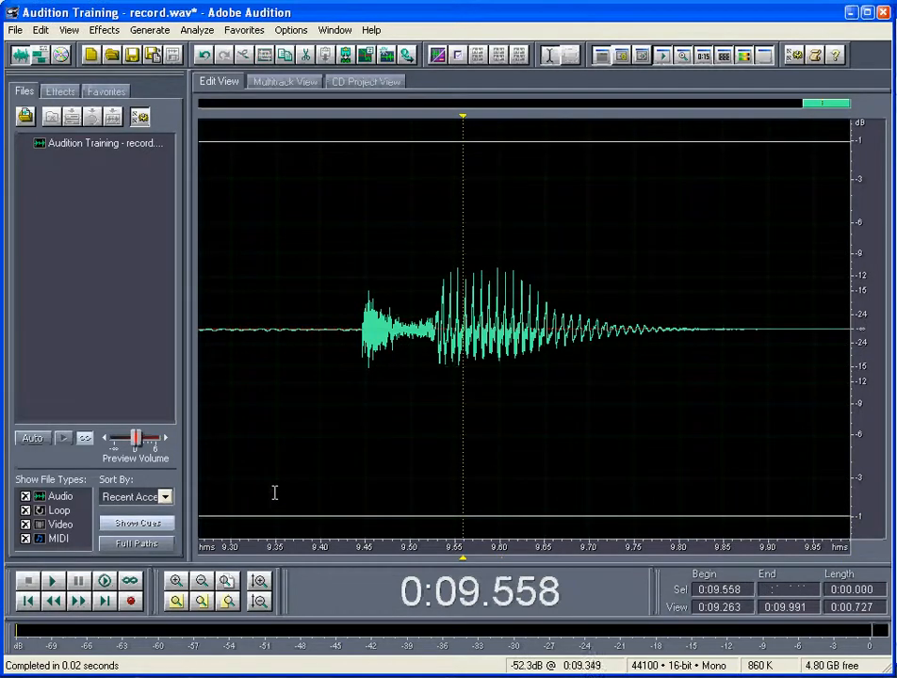
key(space)
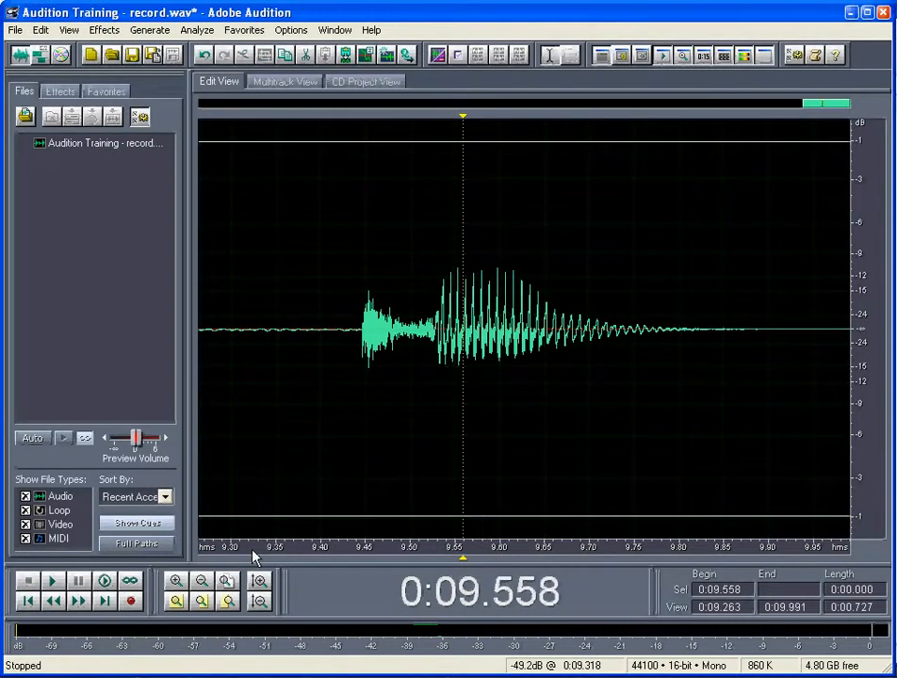
click(233, 585)
click(807, 286)
key(space)
Return the playhead to the beginning and save the edited recording under its existing file name
click(29, 601)
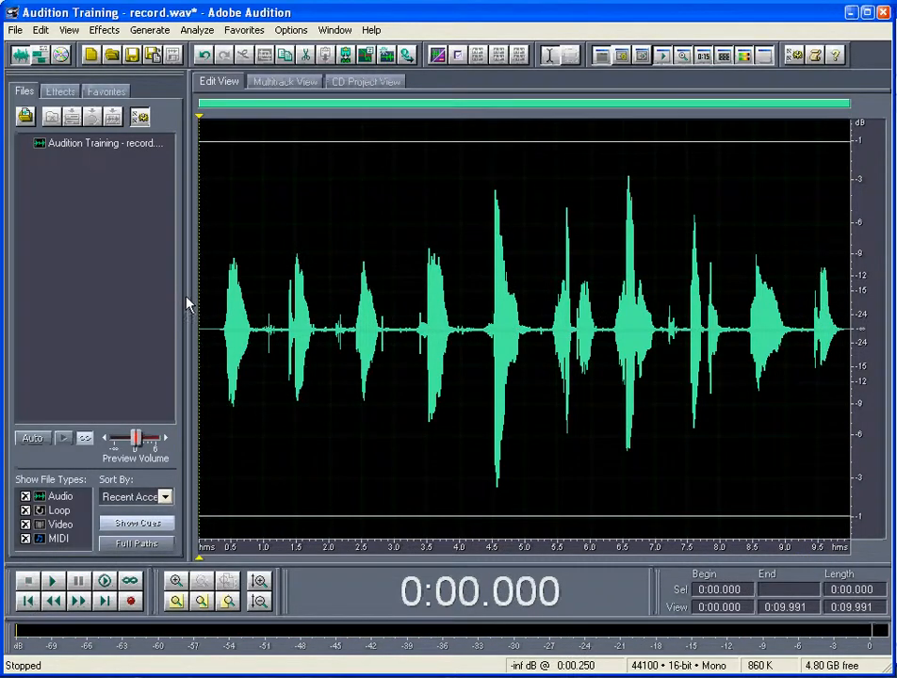
click(16, 29)
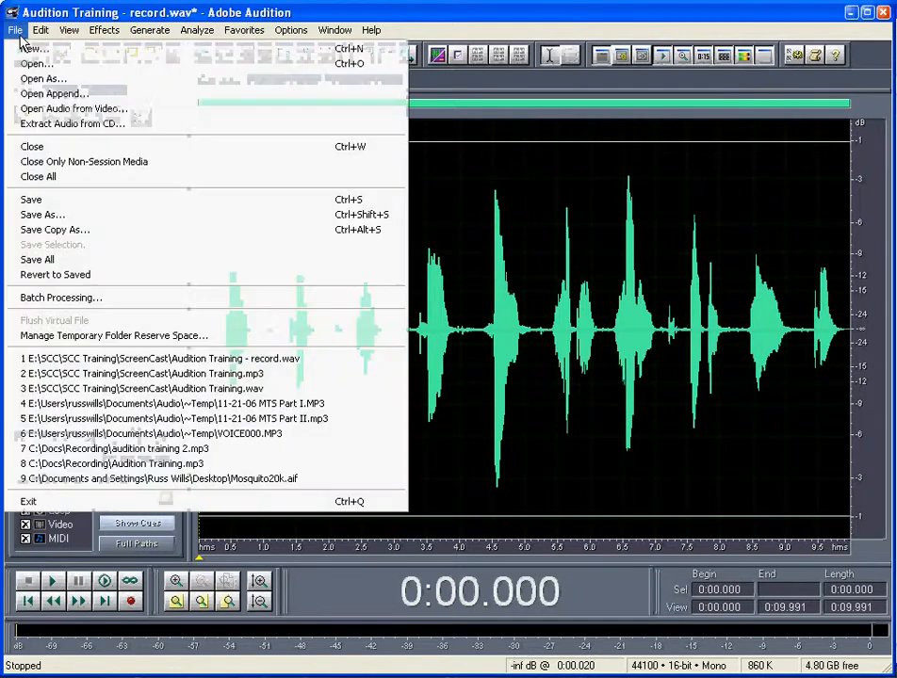
click(101, 201)
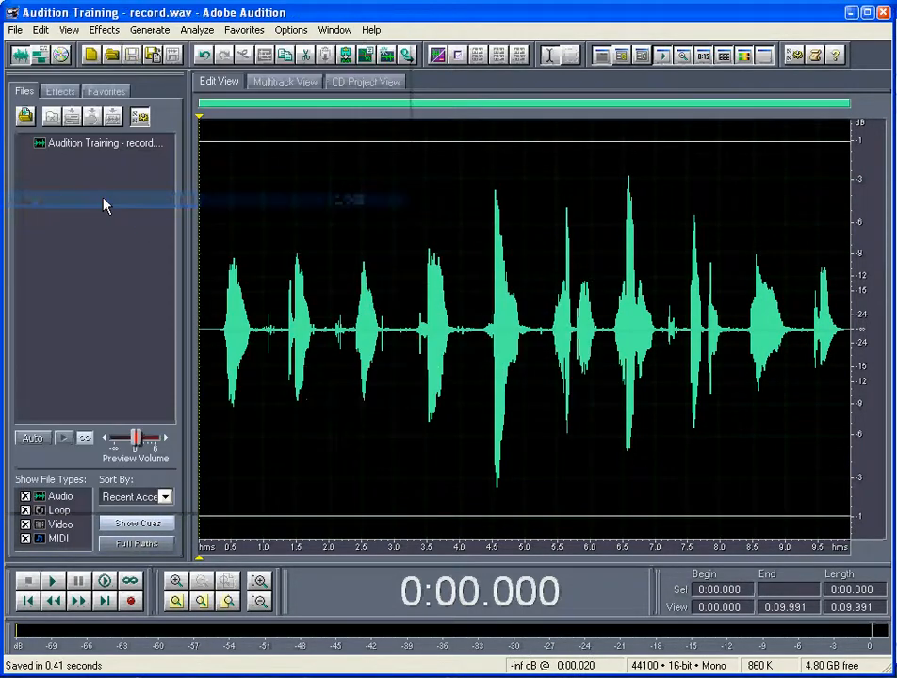